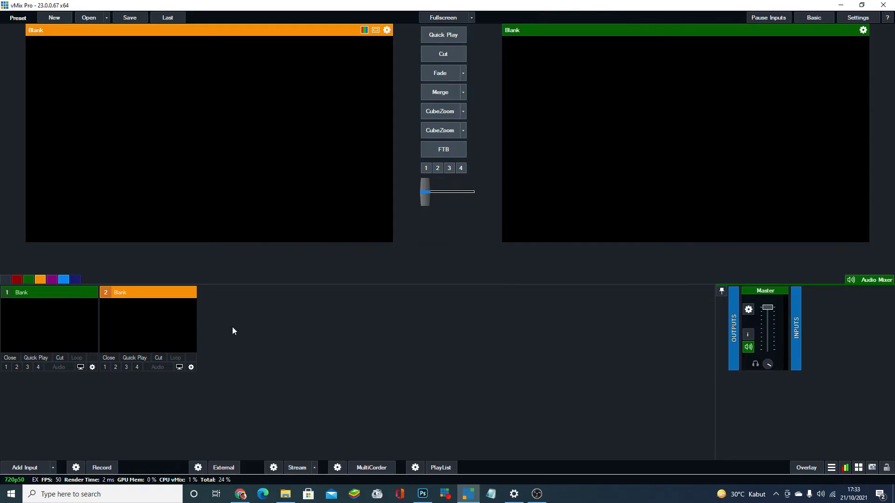
# Step: Add a solid red colour input as input 1
pyautogui.click(33, 468)
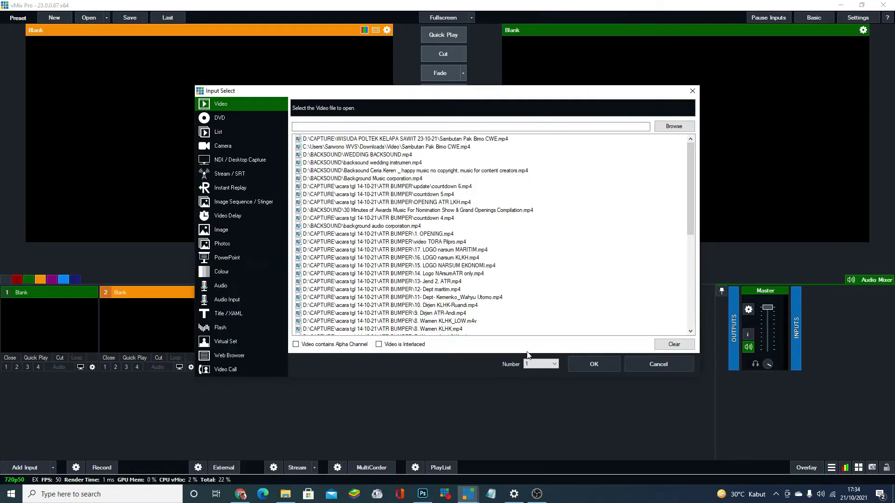
pyautogui.click(244, 270)
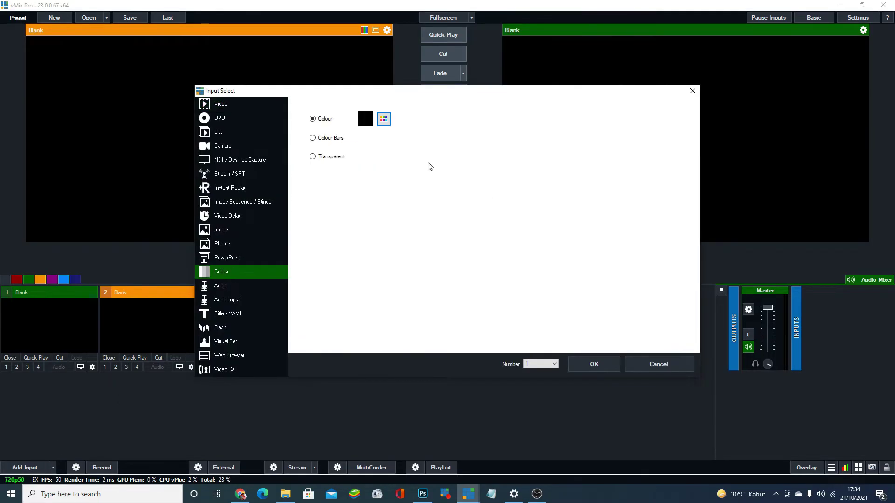
pyautogui.click(384, 120)
pyautogui.click(404, 148)
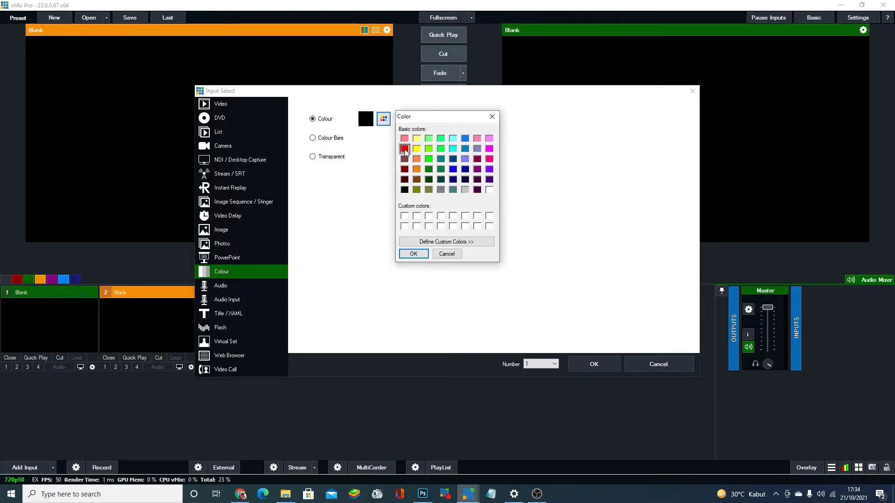
pyautogui.click(413, 254)
pyautogui.click(595, 366)
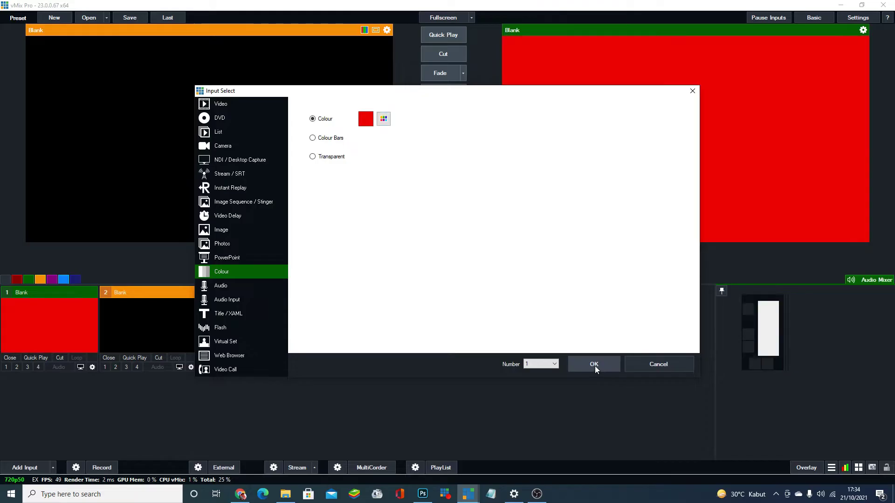
# Step: Rename the red input as CAM 1 and disable its automatic audio mixing, play with transition and pause after transition
pyautogui.click(93, 368)
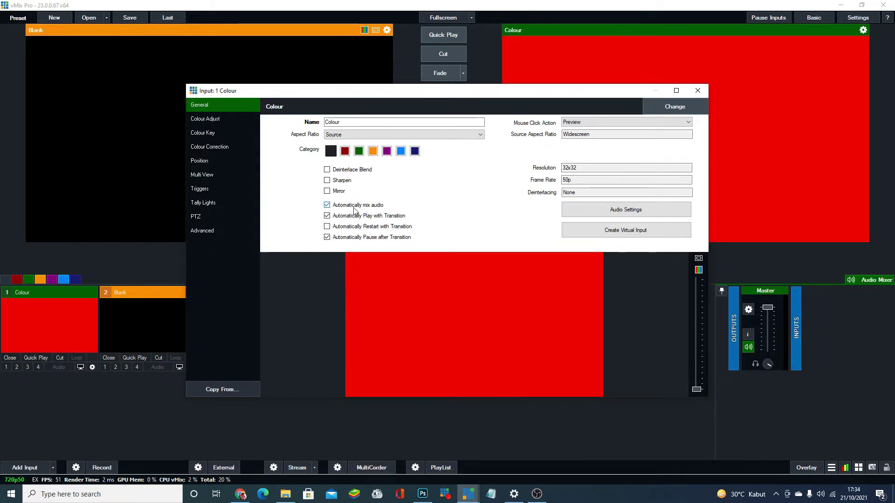
pyautogui.click(333, 207)
pyautogui.click(331, 217)
pyautogui.click(327, 238)
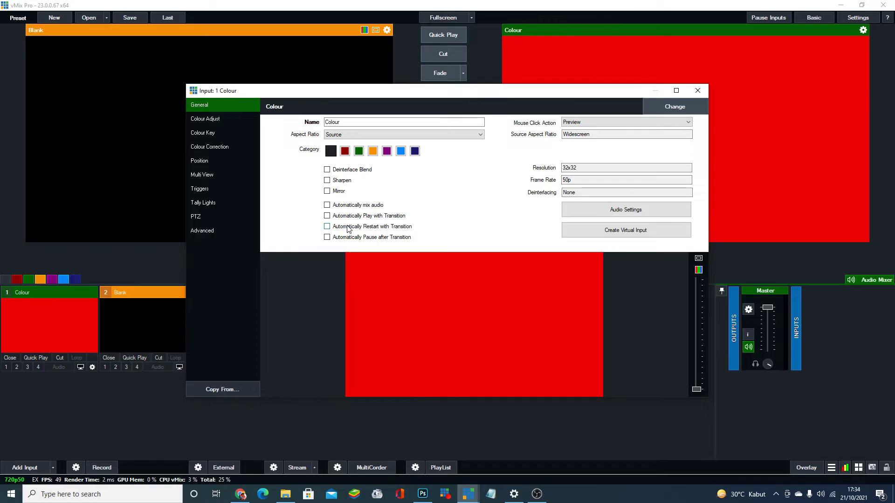
pyautogui.doubleClick(336, 123)
pyautogui.write('CAM')
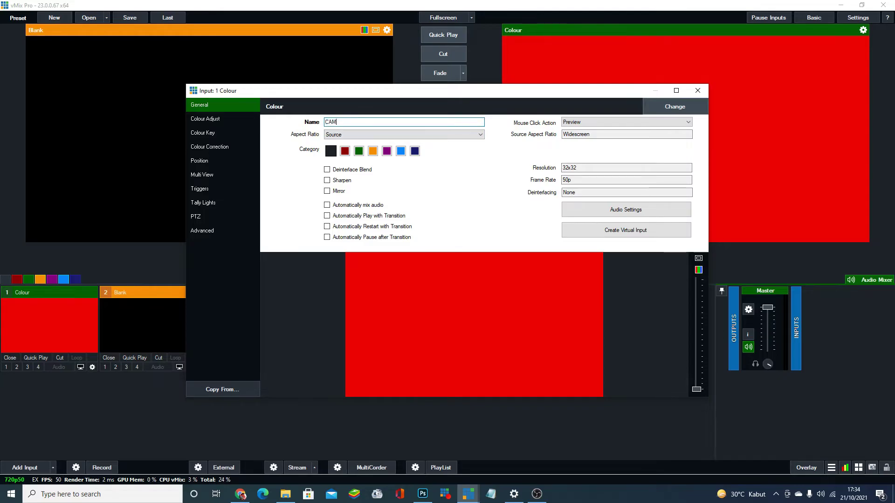
pyautogui.write(' 1')
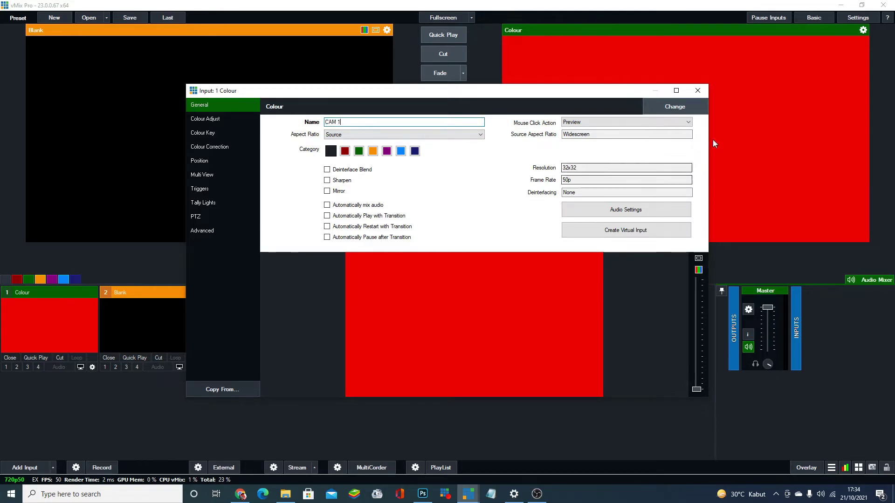
pyautogui.click(697, 91)
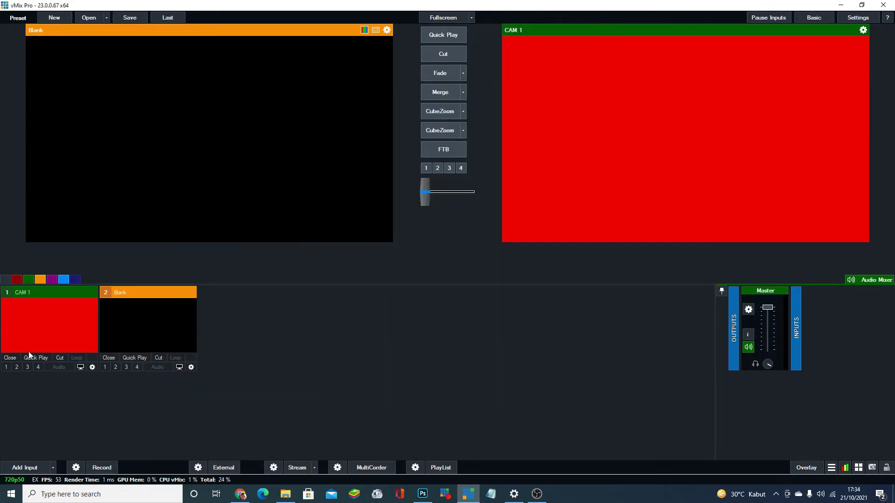
# Step: Add a solid yellow colour input as input 2
pyautogui.click(21, 468)
pyautogui.click(242, 272)
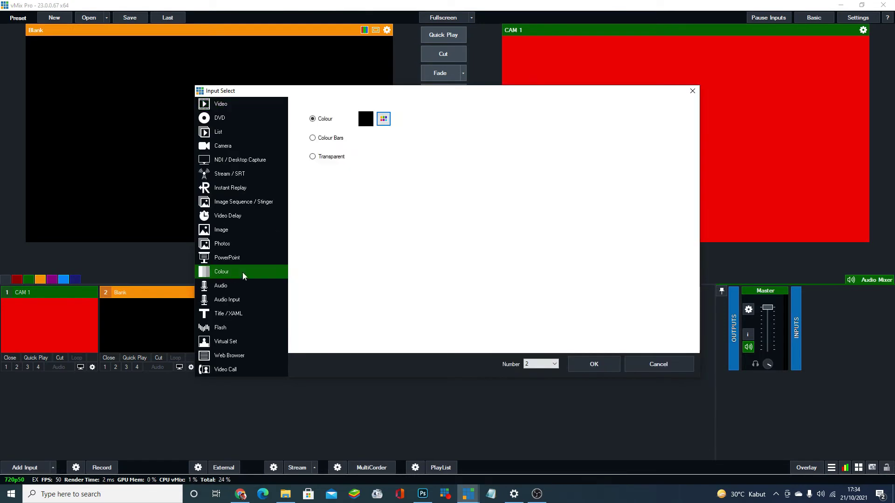
pyautogui.click(383, 118)
pyautogui.click(417, 149)
pyautogui.click(413, 254)
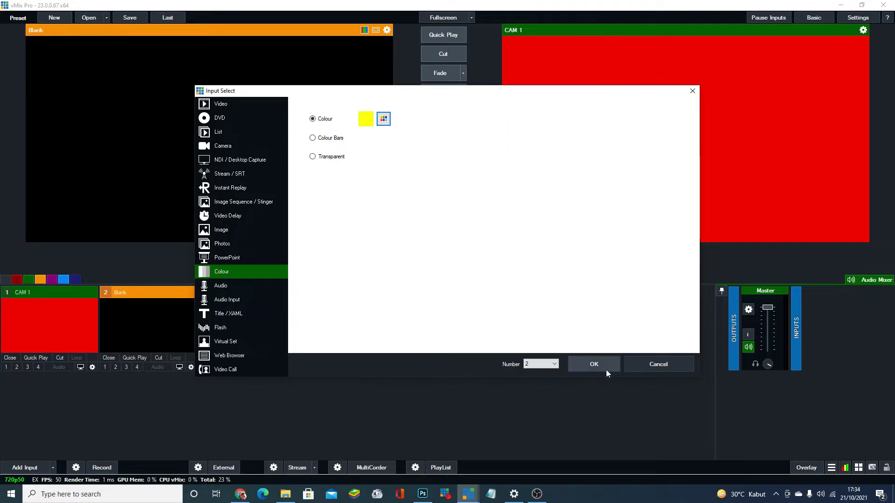
pyautogui.click(594, 364)
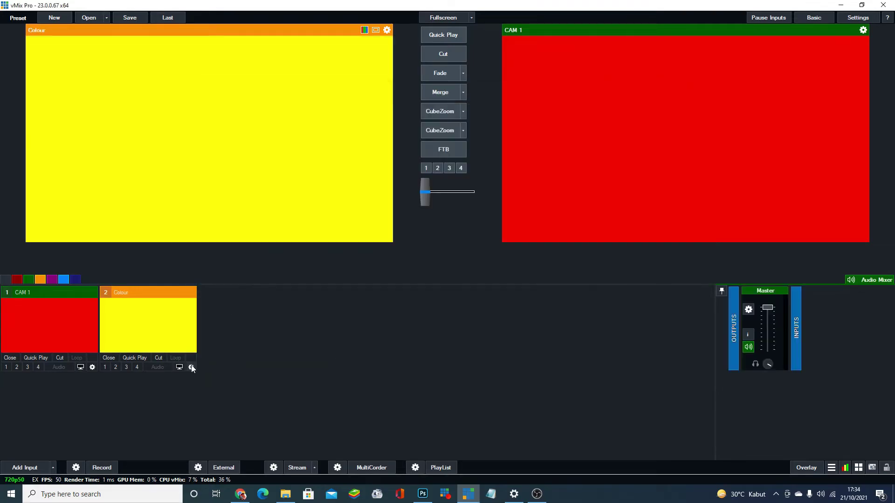
# Step: Rename the yellow input as CAM 2 and disable its automatic audio mixing, play with transition and pause after transition
pyautogui.click(191, 368)
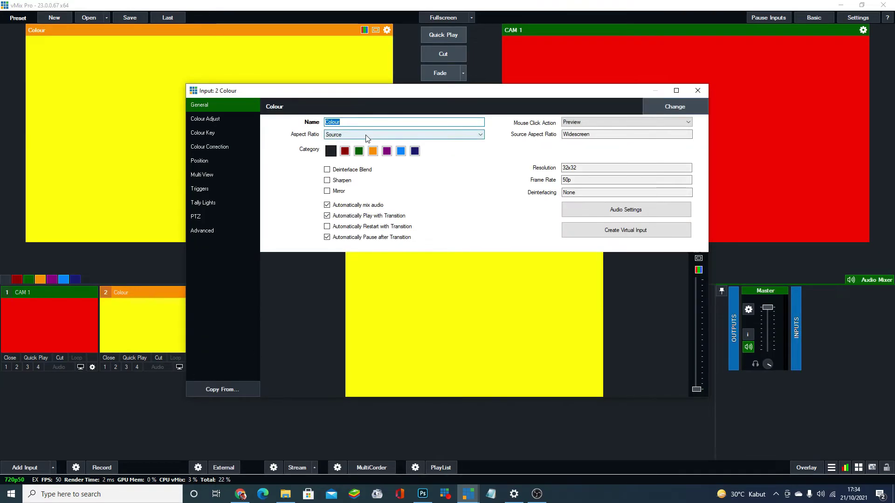
pyautogui.write('CAM 2')
pyautogui.click(327, 205)
pyautogui.click(327, 216)
pyautogui.click(326, 237)
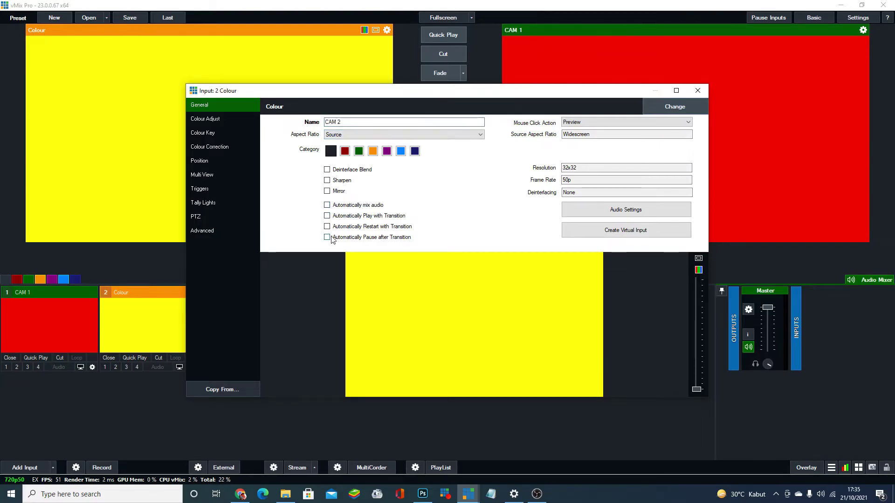
pyautogui.click(697, 91)
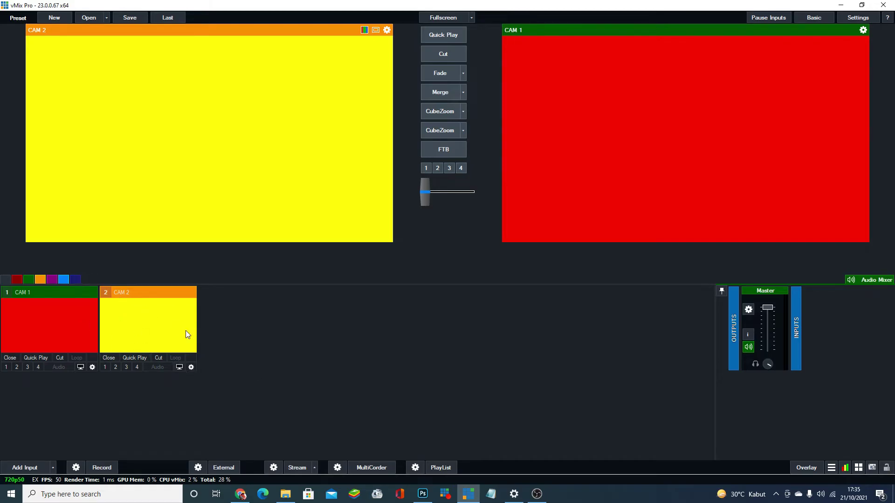
# Step: Add the image 2544613.jpg from the Downloads folder as input 3
pyautogui.click(22, 466)
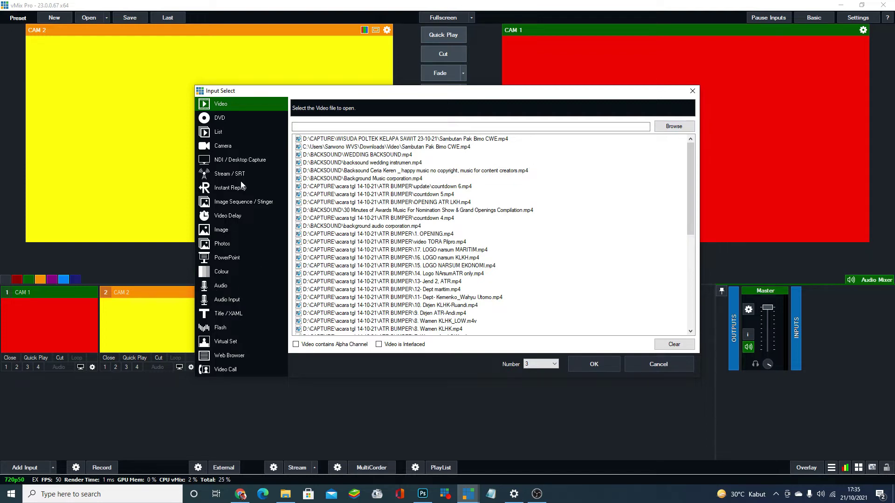
pyautogui.click(232, 231)
pyautogui.click(689, 128)
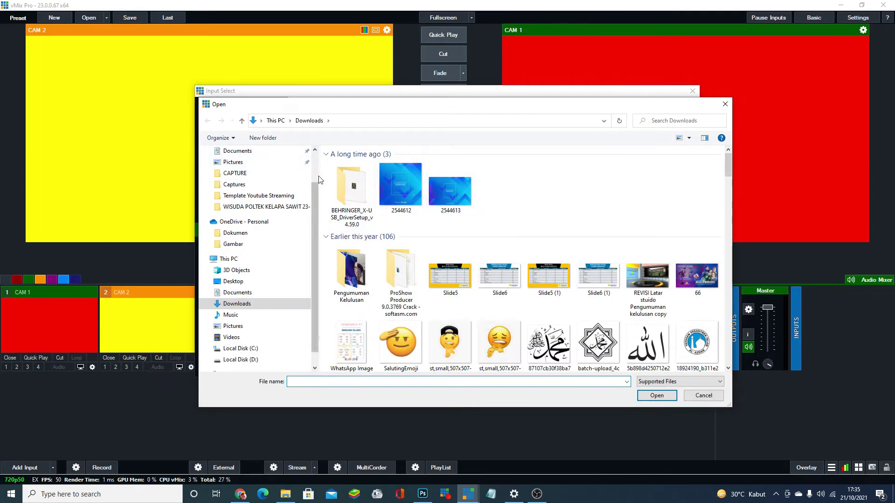
pyautogui.click(449, 191)
pyautogui.click(648, 399)
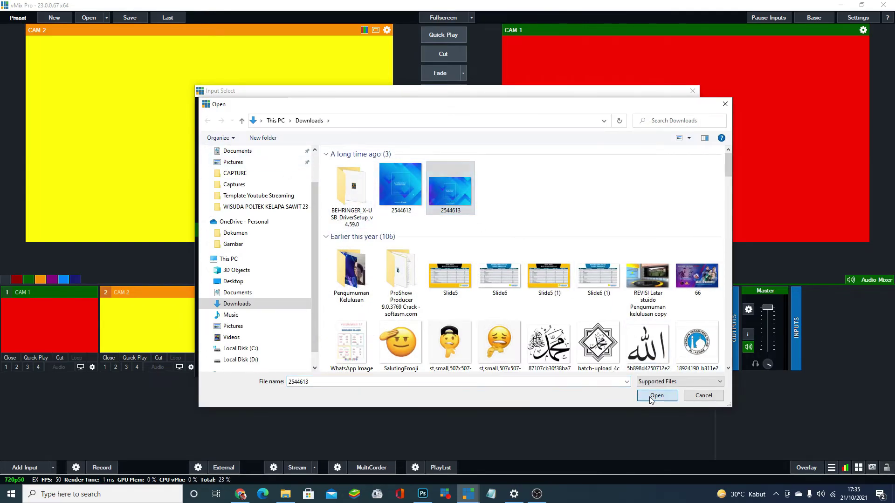
pyautogui.click(599, 363)
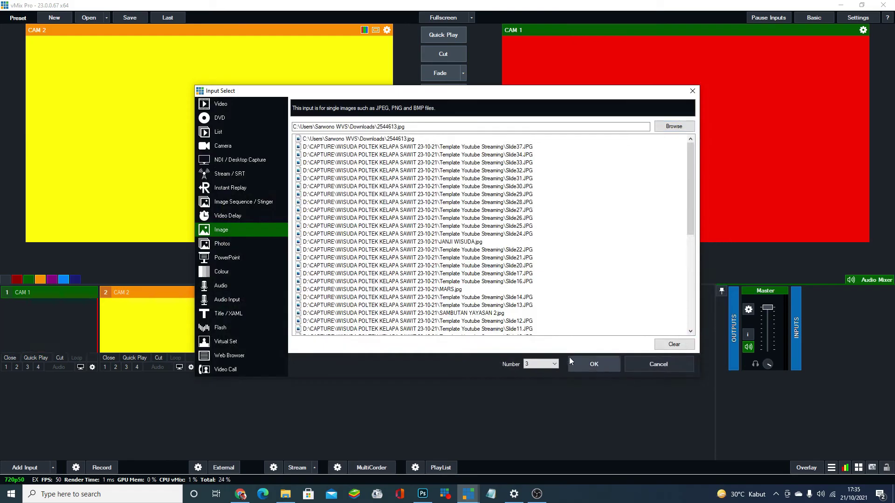
# Step: Cut the image input 2544613.jpg to the output and load it in the preview as well
pyautogui.click(292, 326)
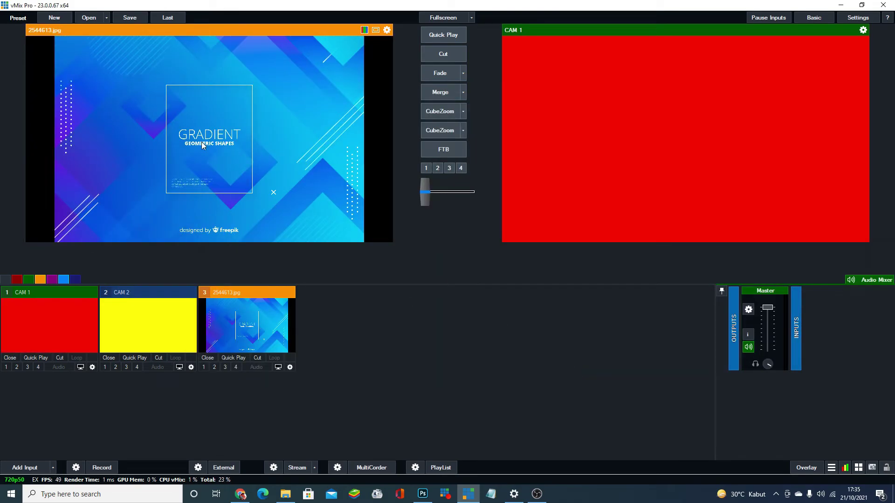
pyautogui.click(259, 357)
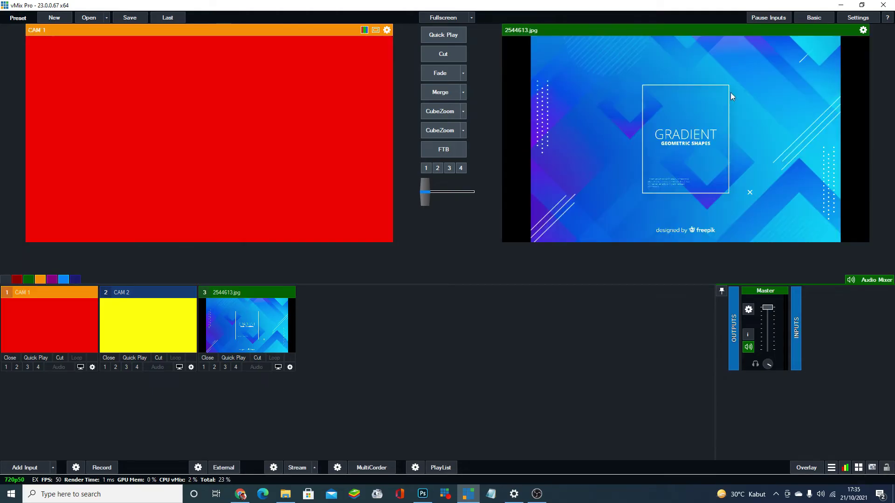
pyautogui.click(273, 312)
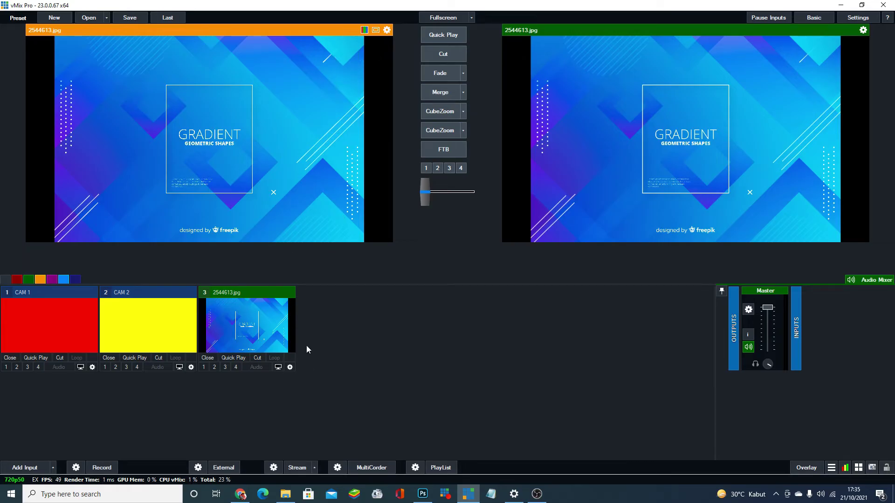
# Step: Disable automatic audio mixing, play with transition and pause after transition for the image input
pyautogui.click(290, 367)
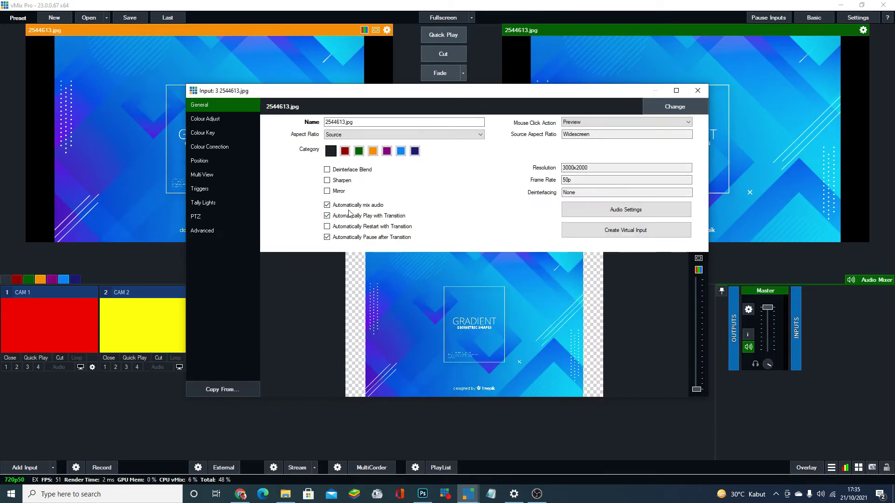
pyautogui.click(327, 205)
pyautogui.click(327, 216)
pyautogui.click(326, 237)
# Step: Try to stretch the image input horizontally with Zoom X on the Overlay2 layer, and reset the value
pyautogui.click(204, 161)
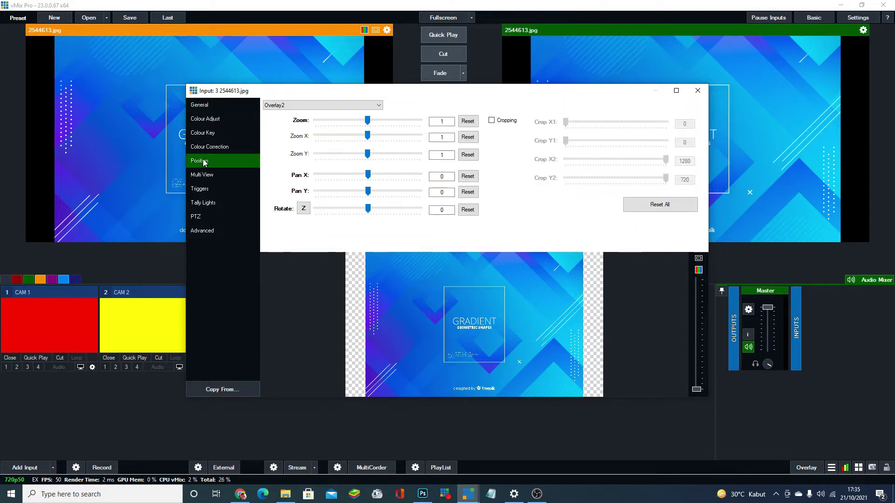
pyautogui.moveTo(368, 136); pyautogui.dragTo(370, 137)
pyautogui.click(468, 137)
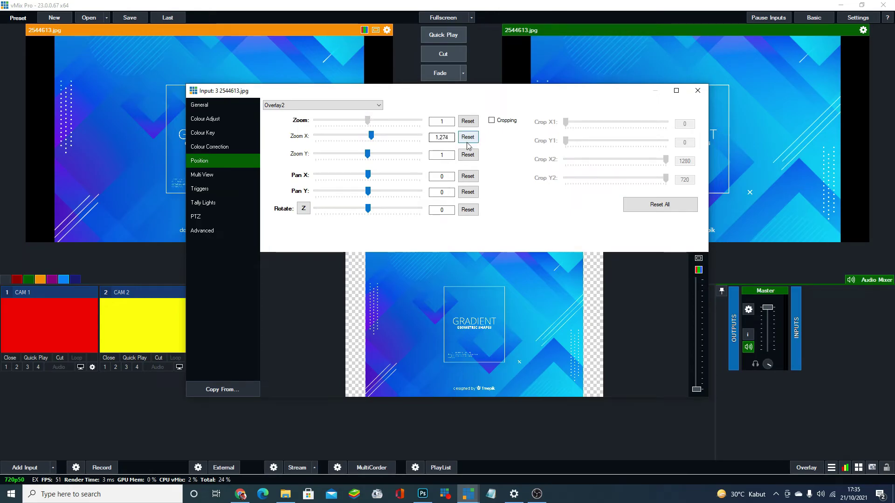
# Step: Enlarge the image input on its Main layer to a zoom of about 1.238, filling the frame
pyautogui.click(369, 105)
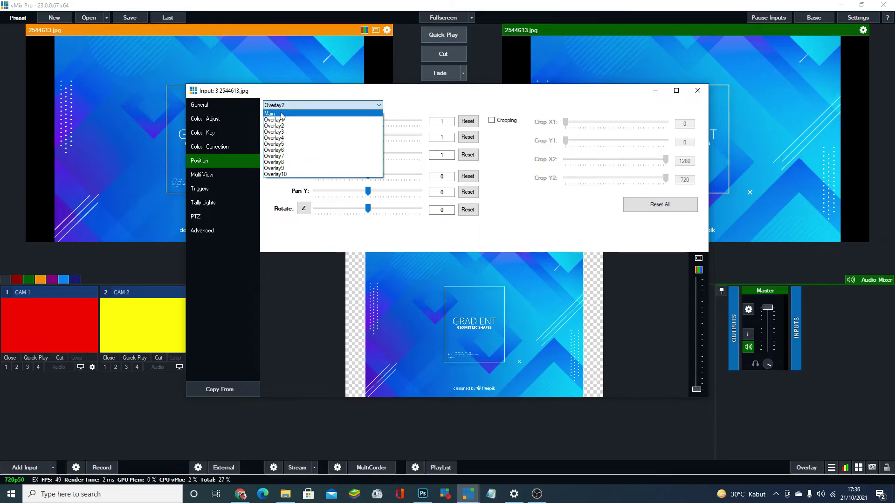
pyautogui.click(370, 114)
pyautogui.moveTo(368, 136)
pyautogui.mouseDown()
pyautogui.moveTo(361, 141)
pyautogui.moveTo(371, 141)
pyautogui.mouseUp()
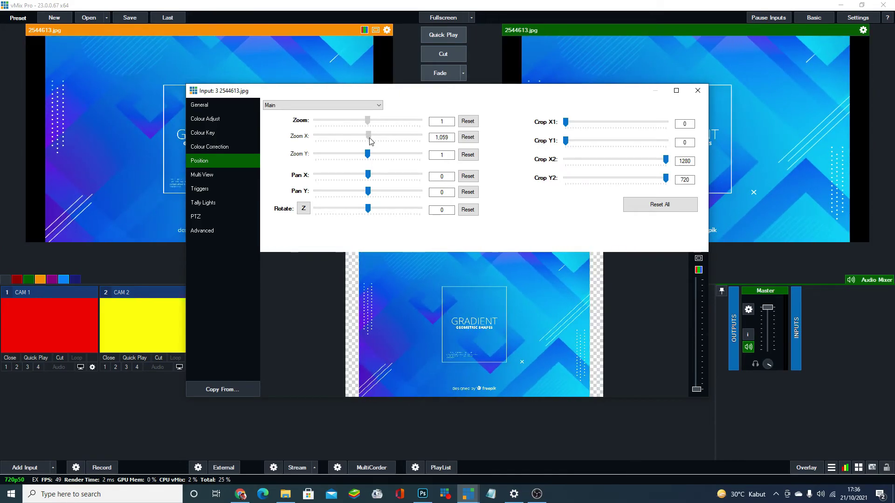
pyautogui.click(467, 137)
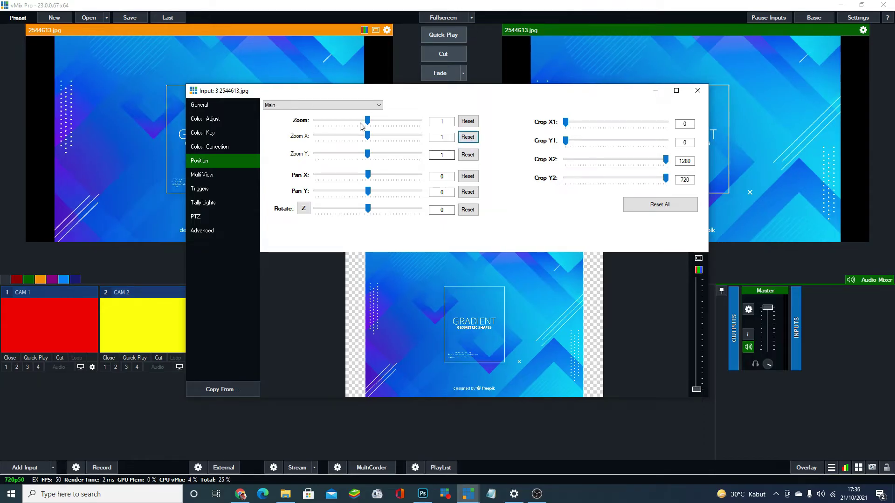
pyautogui.moveTo(367, 121); pyautogui.dragTo(373, 122)
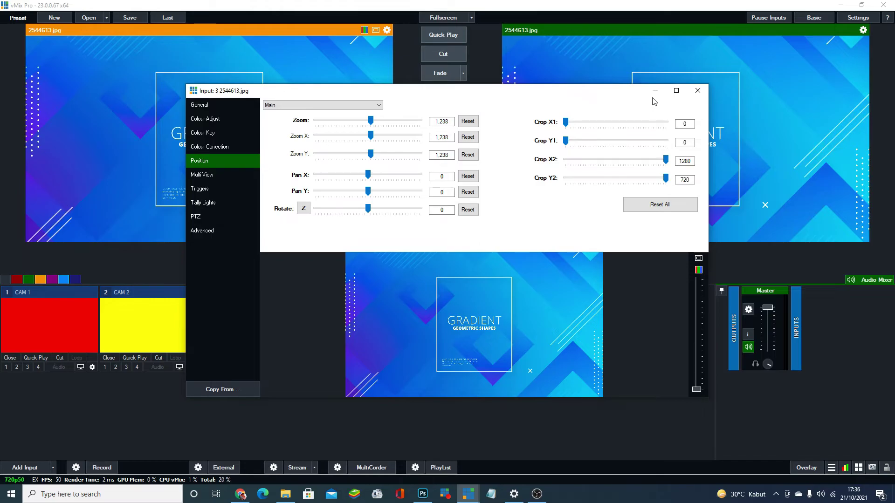
pyautogui.click(698, 91)
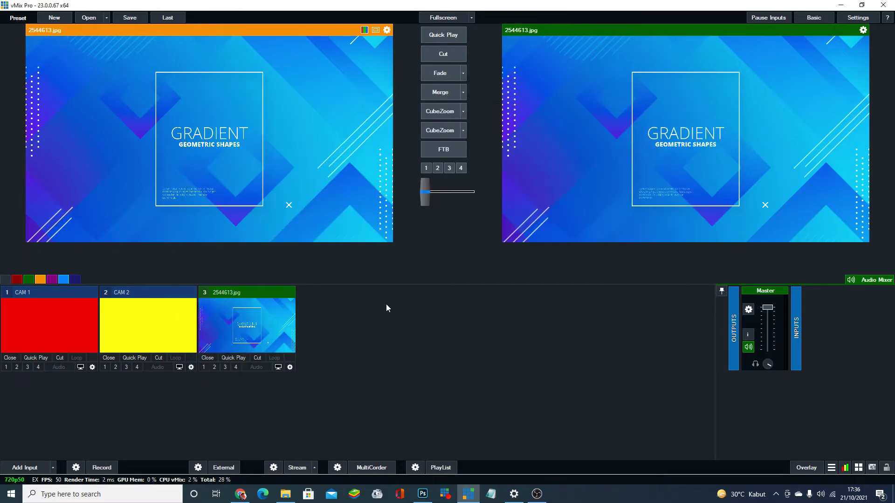
# Step: Rename the image input 2544613.jpg as BACKDROP
pyautogui.click(291, 367)
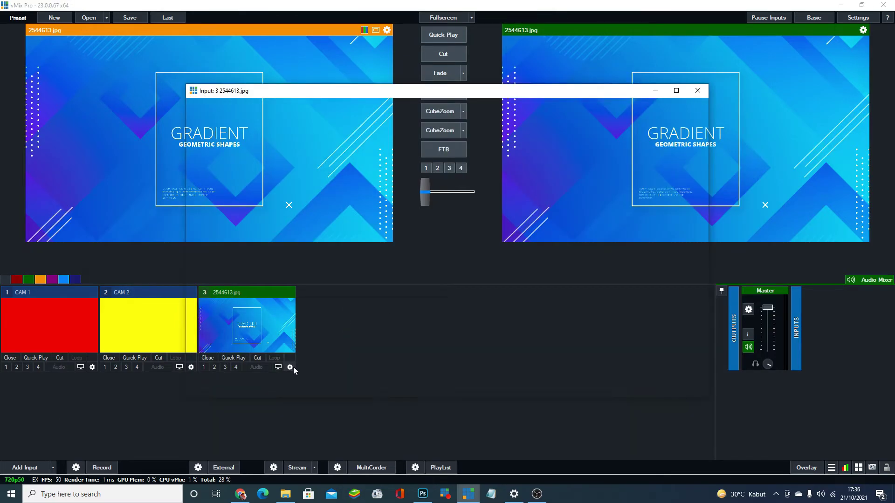
pyautogui.click(200, 104)
pyautogui.moveTo(359, 122); pyautogui.dragTo(289, 120)
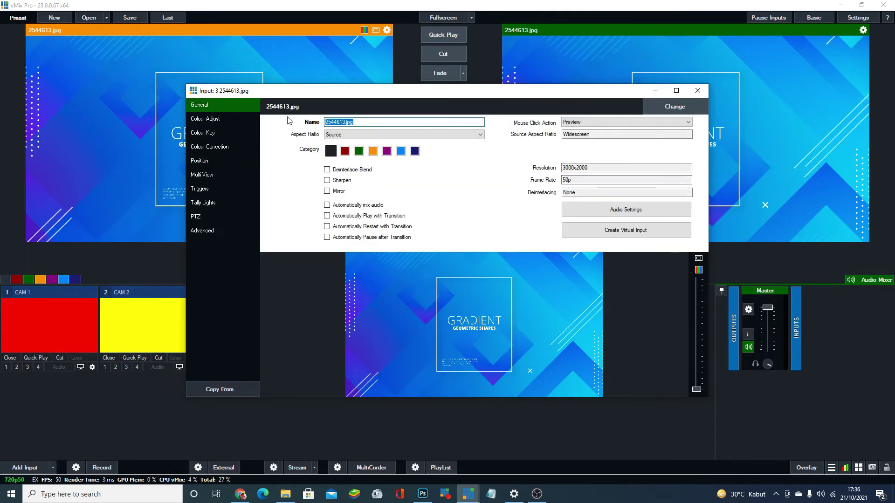
pyautogui.write('BACKDROP')
pyautogui.click(698, 90)
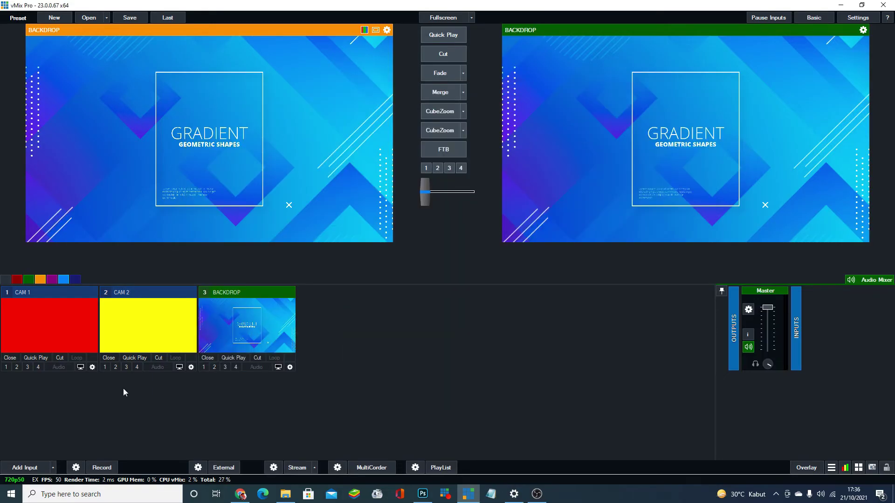
# Step: Add a colour input in bright green as input 4
pyautogui.click(33, 469)
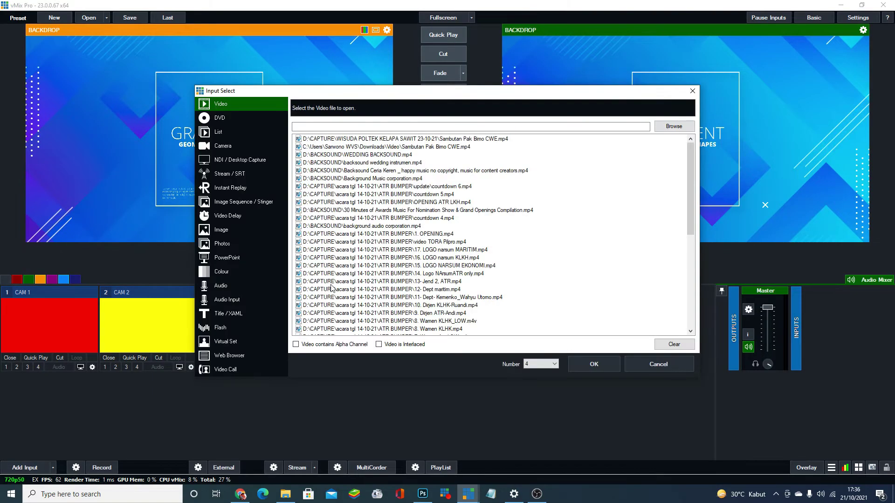
pyautogui.click(234, 260)
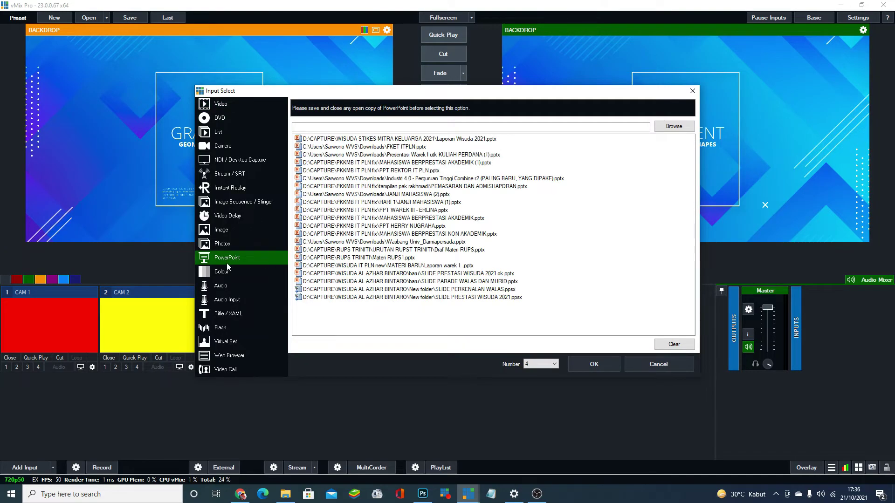
pyautogui.click(231, 272)
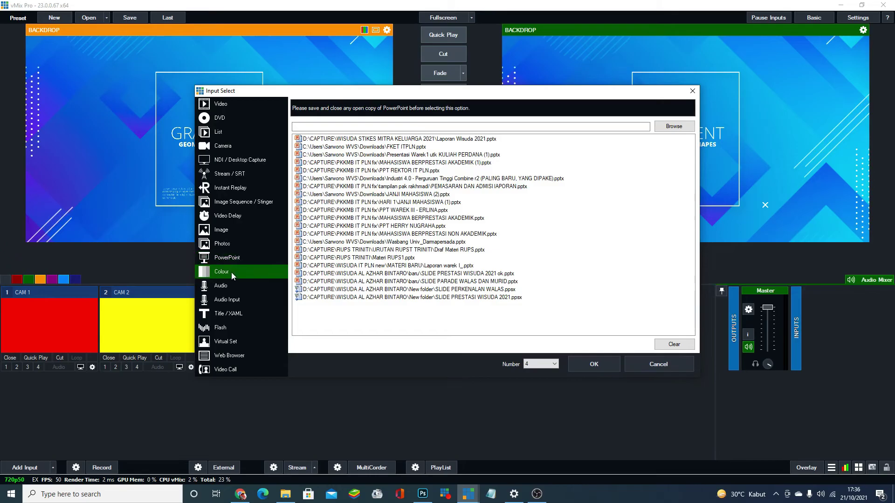
pyautogui.click(383, 119)
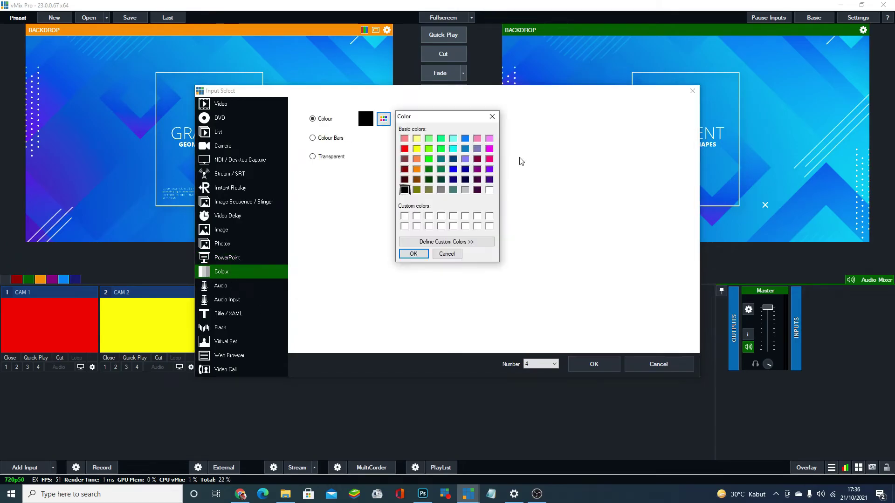
pyautogui.click(429, 159)
pyautogui.click(413, 254)
pyautogui.click(594, 365)
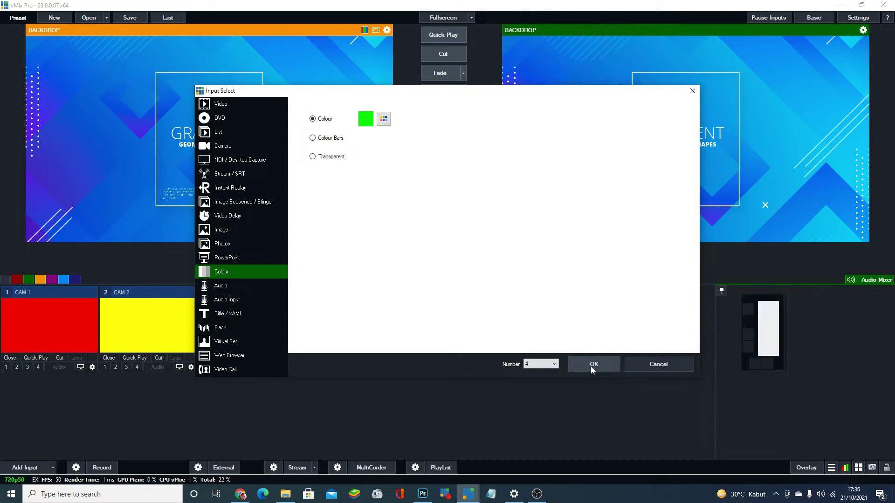
# Step: Disable automatic audio mixing, play with transition and pause after transition for the green colour input, and rename it PPT
pyautogui.click(389, 369)
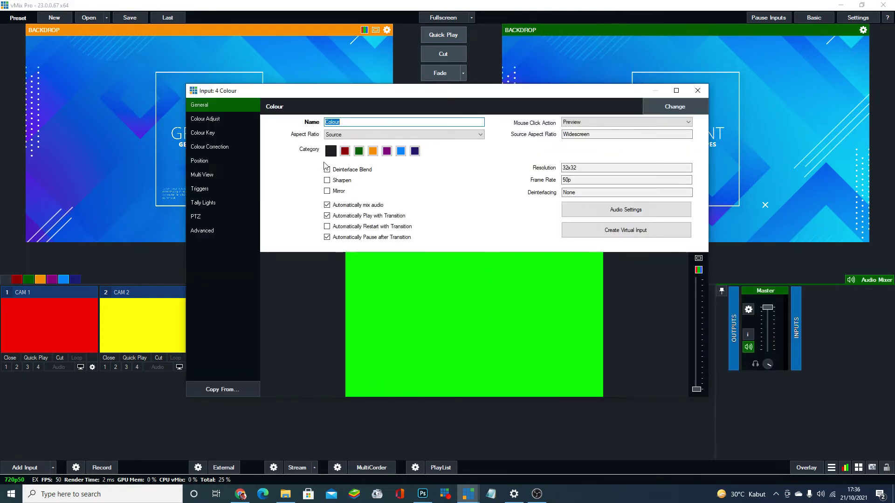
pyautogui.click(341, 215)
pyautogui.click(339, 238)
pyautogui.doubleClick(333, 122)
pyautogui.write('PPT')
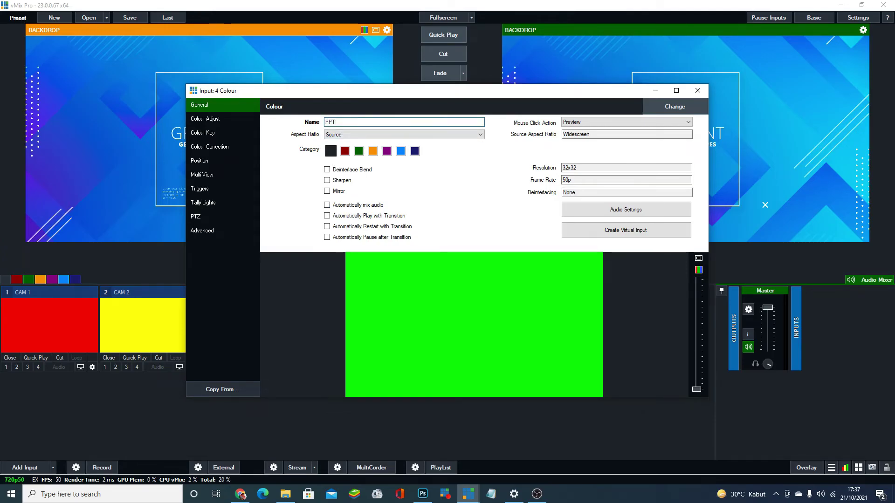
pyautogui.click(697, 91)
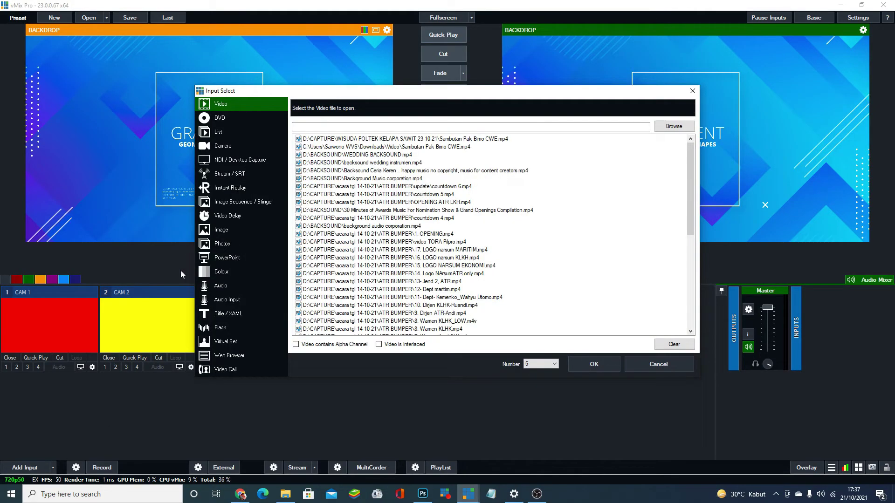
# Step: Add another colour input in light cyan as input 5
pyautogui.click(230, 272)
pyautogui.click(383, 119)
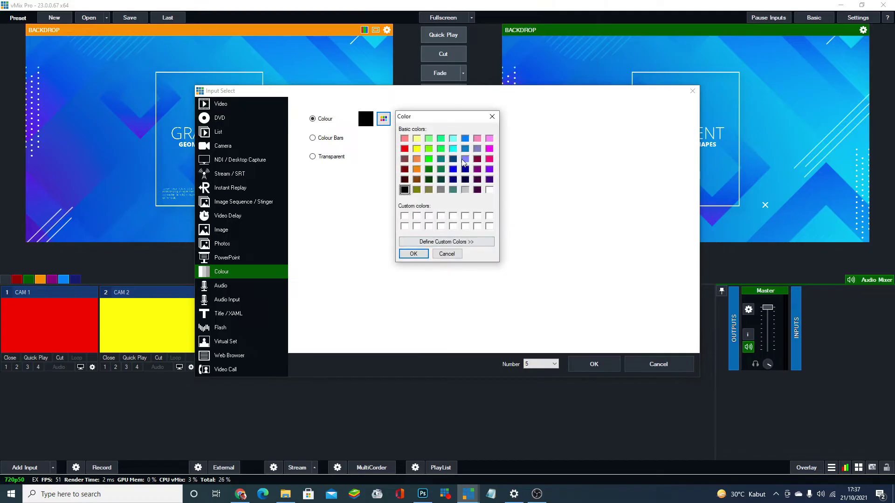
pyautogui.click(453, 138)
pyautogui.click(413, 253)
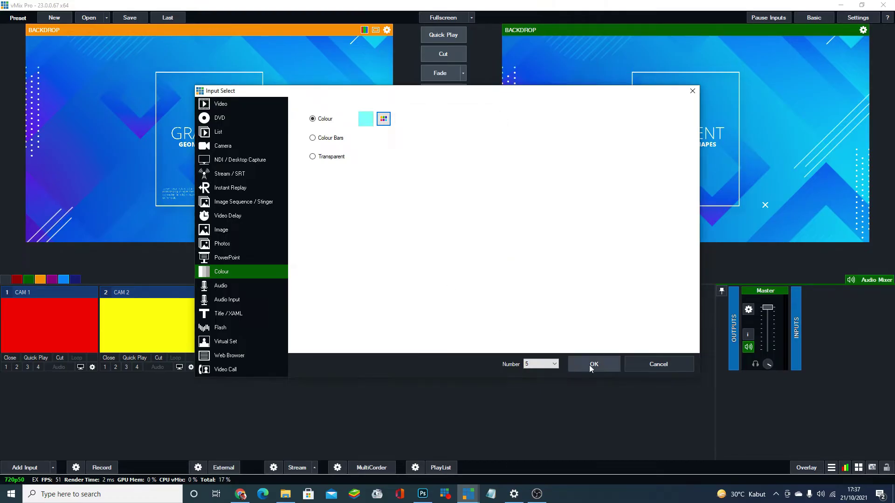
pyautogui.click(594, 364)
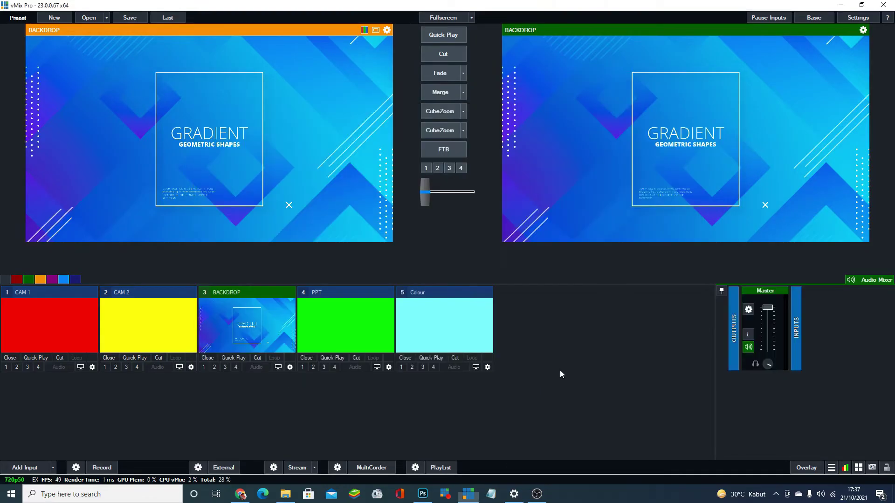
# Step: Disable automatic audio mixing, play with transition and pause after transition for the cyan input, and rename it PIN PARTICIPAN
pyautogui.click(488, 368)
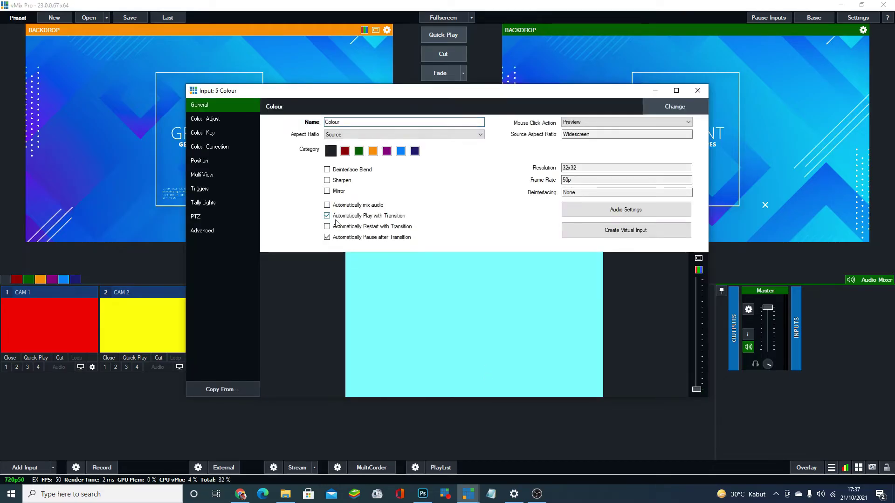
pyautogui.click(342, 239)
pyautogui.doubleClick(339, 123)
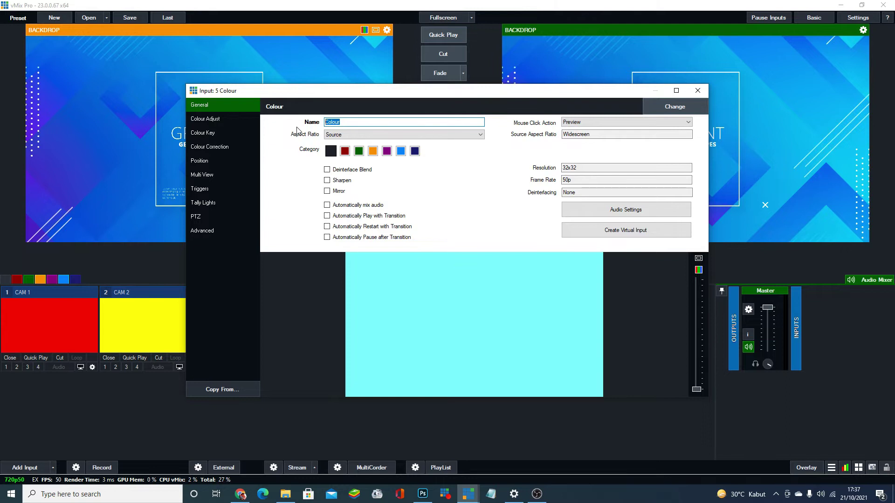
pyautogui.write('PIN PARTICIPAN')
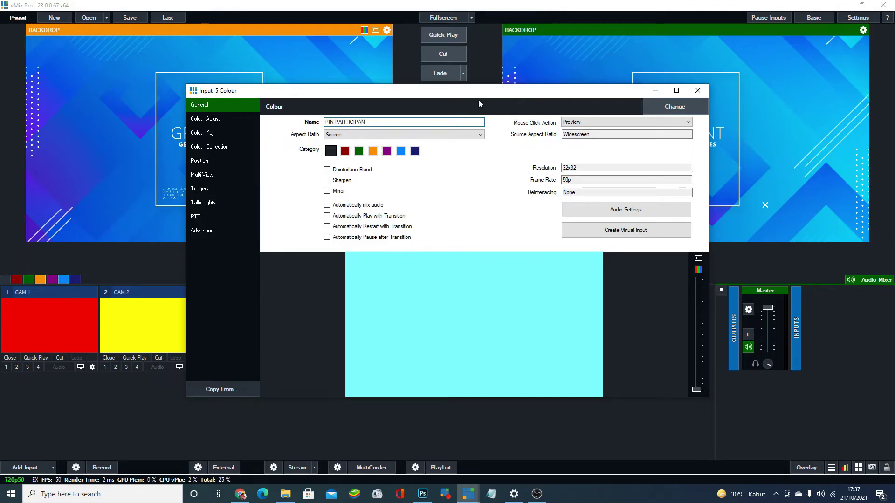
pyautogui.click(698, 91)
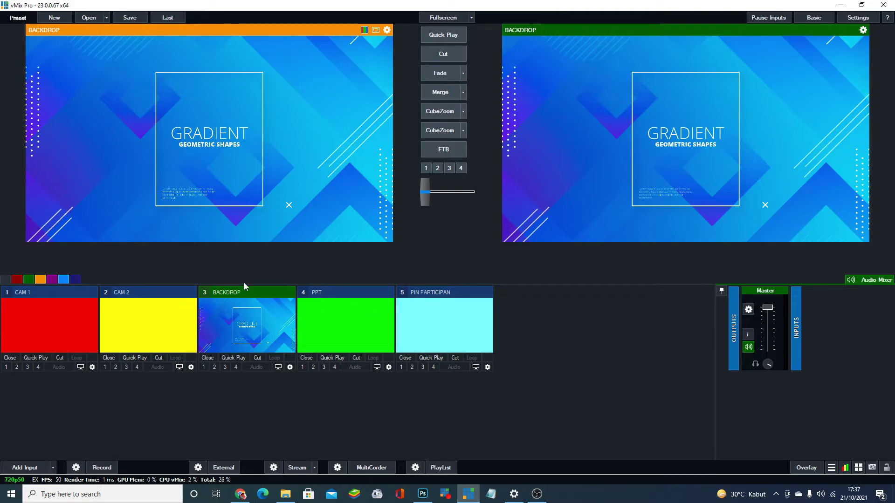
# Step: Create a virtual input from BACKDROP and assign CAM 1 to its first Multi View layer
pyautogui.click(289, 367)
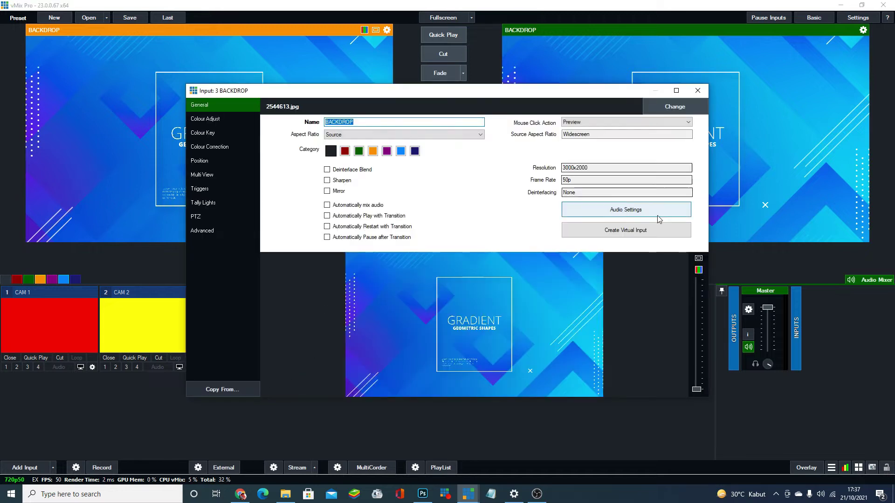
pyautogui.click(645, 231)
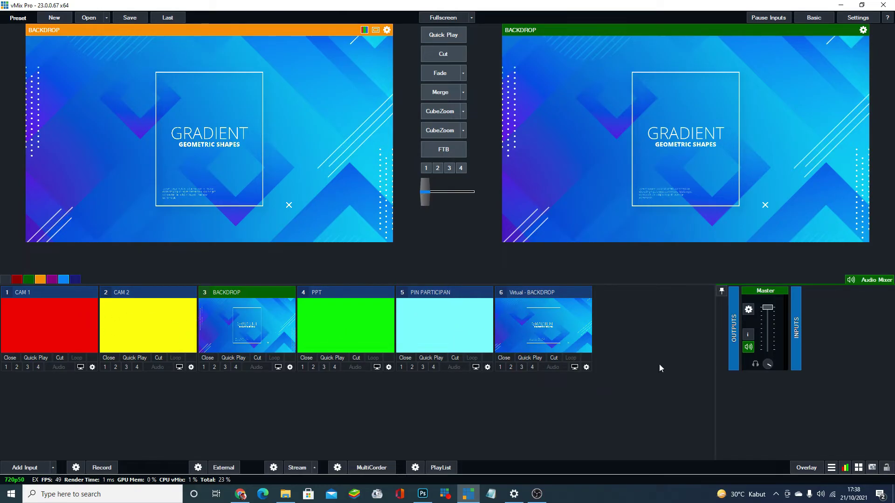
pyautogui.click(587, 368)
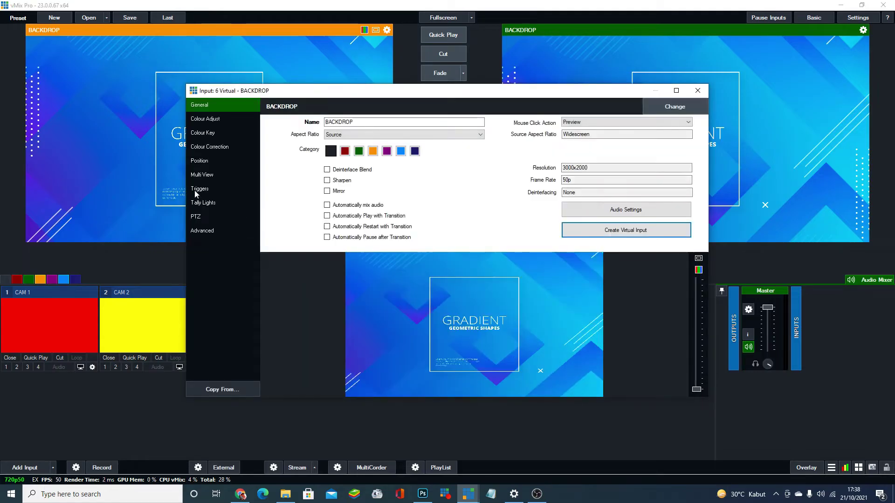
pyautogui.click(207, 179)
pyautogui.click(300, 106)
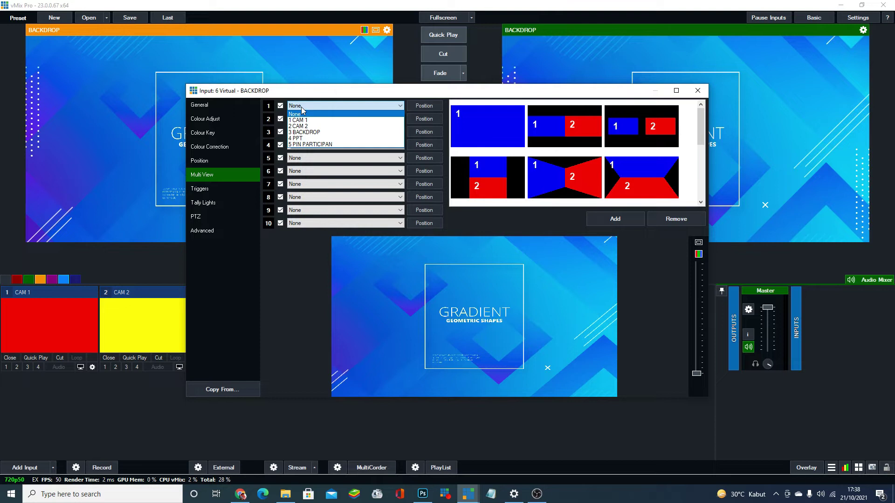
pyautogui.click(304, 119)
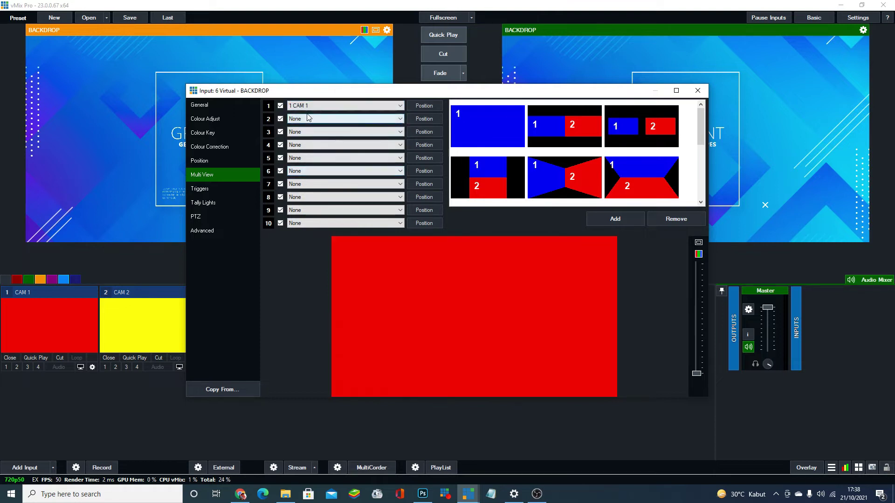
# Step: Shrink the CAM 1 layer to a zoom of about 0.289 and move it to the backdrop's left side, Pan X about -0.5
pyautogui.click(422, 106)
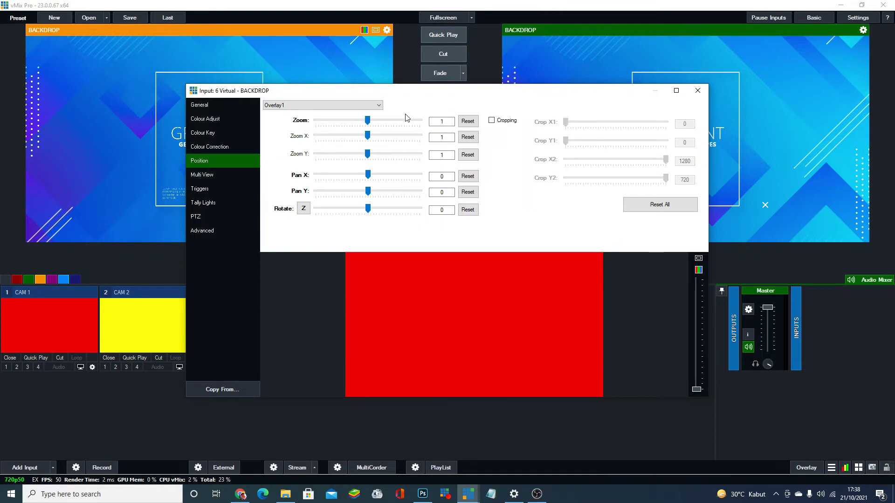
pyautogui.moveTo(368, 121); pyautogui.dragTo(330, 121)
pyautogui.moveTo(461, 315); pyautogui.dragTo(398, 317)
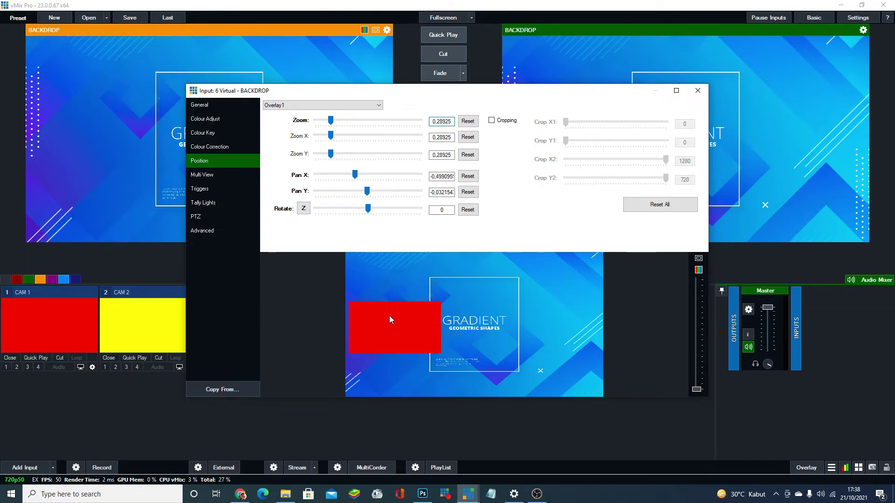
# Step: Assign PIN PARTICIPAN to the second Multi View layer, scaled to a zoom of about 0.531 and placed on the right, Pan X about 0.26
pyautogui.click(213, 176)
pyautogui.click(302, 122)
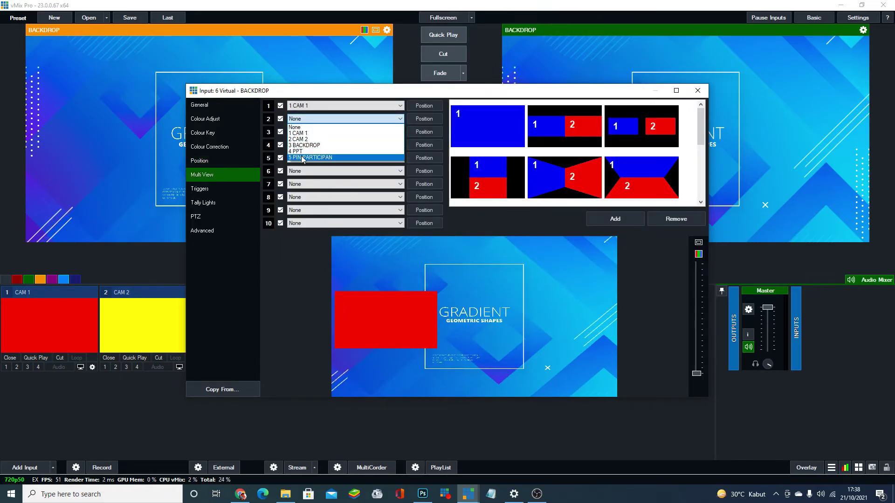
pyautogui.click(303, 158)
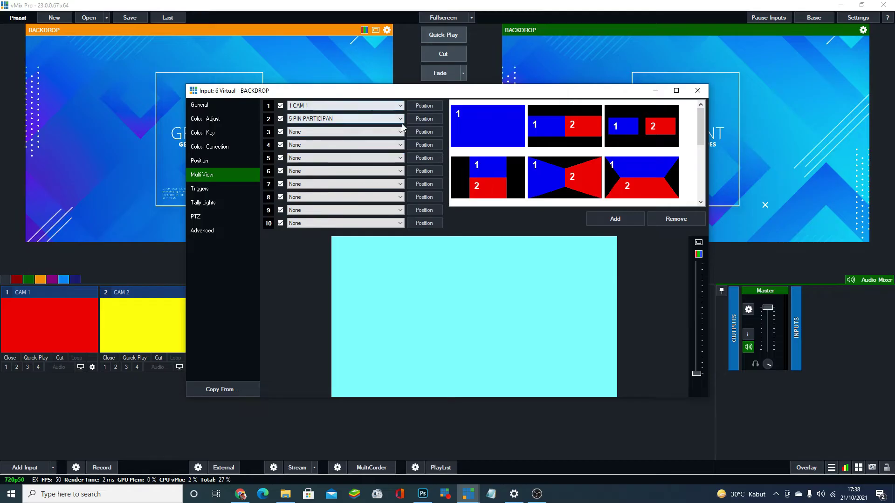
pyautogui.click(424, 119)
pyautogui.moveTo(369, 123); pyautogui.dragTo(350, 127)
pyautogui.moveTo(531, 297); pyautogui.dragTo(554, 295)
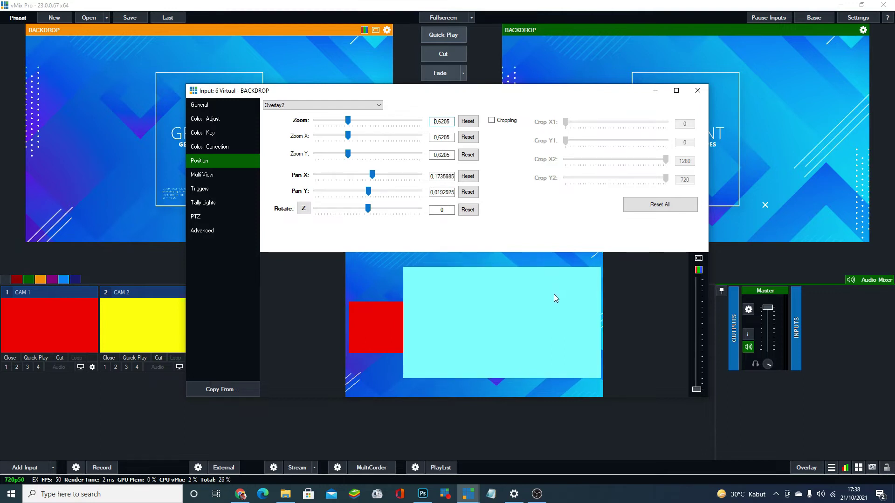
pyautogui.moveTo(348, 124); pyautogui.dragTo(343, 123)
pyautogui.moveTo(467, 281); pyautogui.dragTo(515, 309)
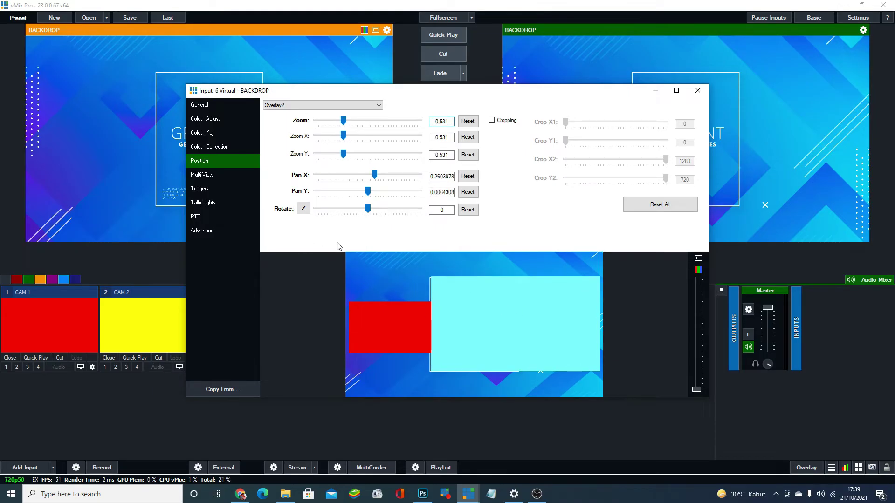
# Step: Reduce the CAM 1 layer on Overlay1 to a zoom of about 0.2265, and cut the virtual input to the program output
pyautogui.click(219, 175)
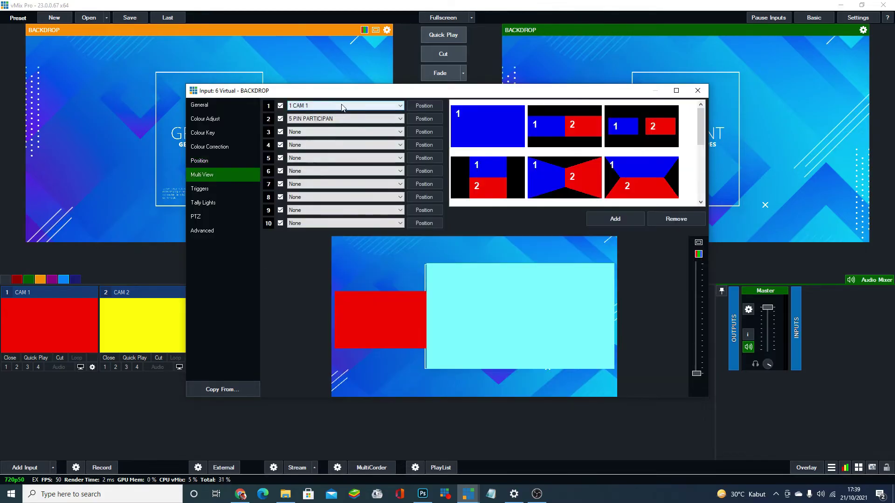
pyautogui.click(411, 105)
pyautogui.moveTo(333, 121); pyautogui.dragTo(328, 122)
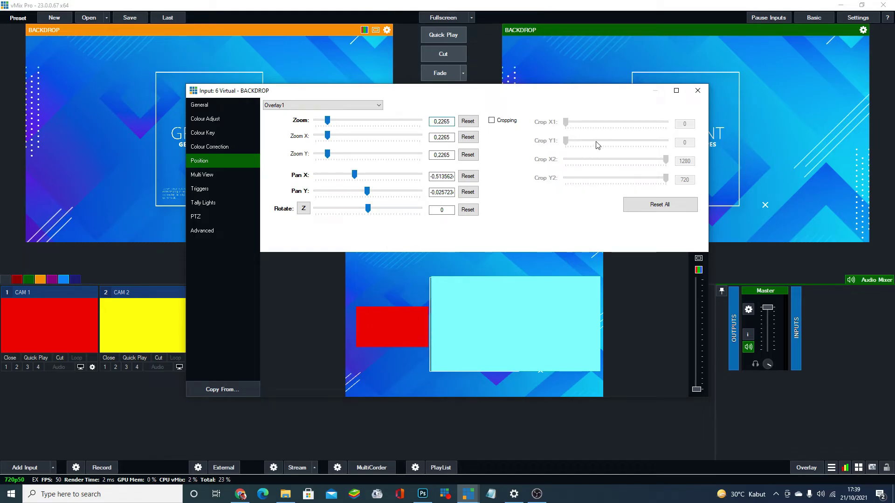
pyautogui.click(696, 91)
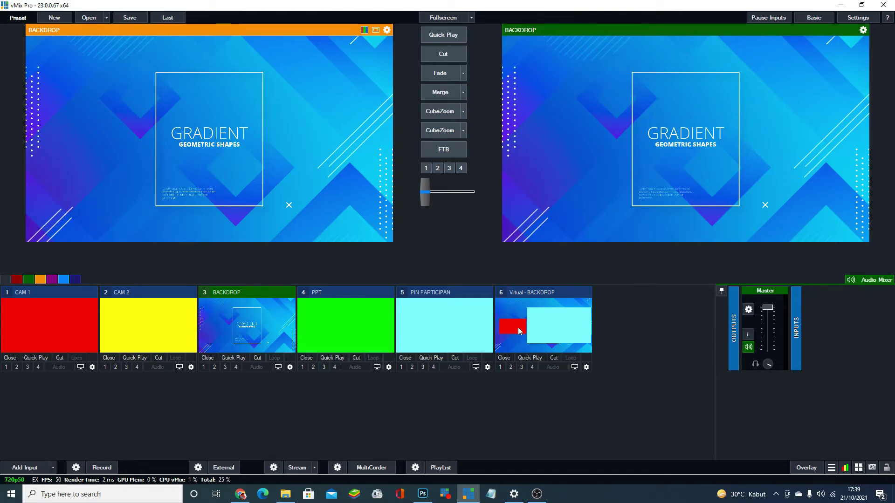
pyautogui.click(554, 358)
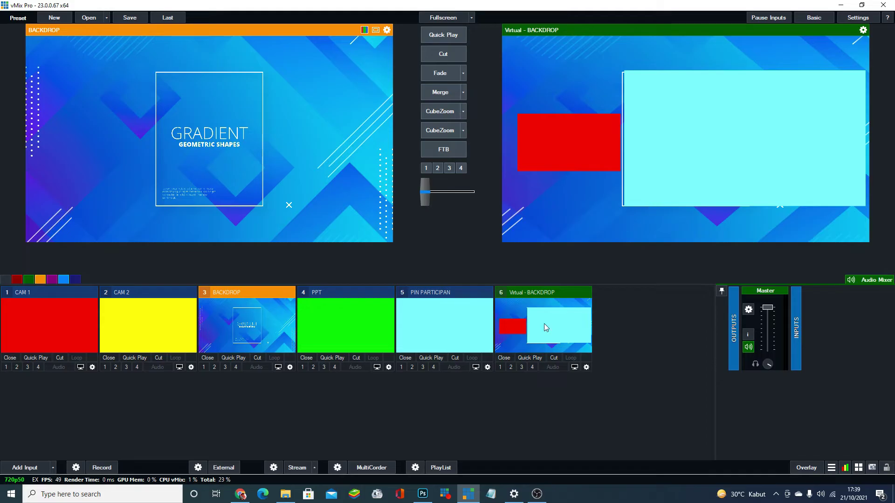
# Step: Create another virtual input from the virtual BACKDROP input 6
pyautogui.click(587, 367)
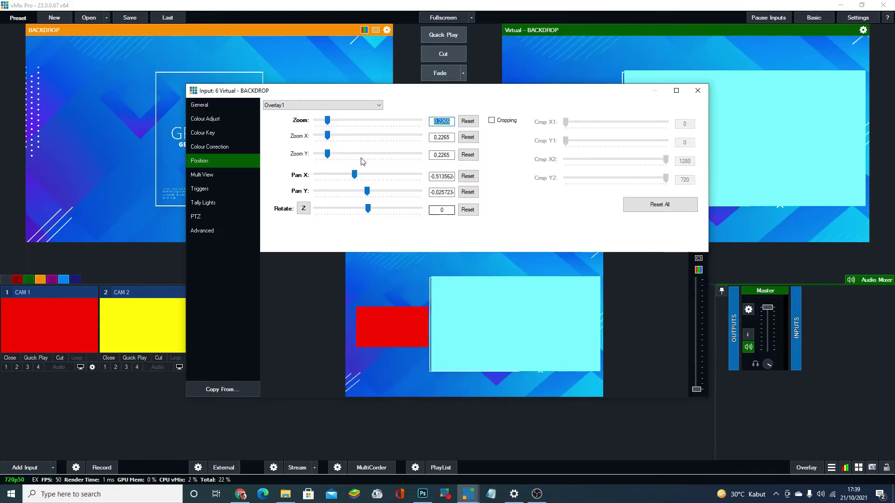
pyautogui.click(216, 109)
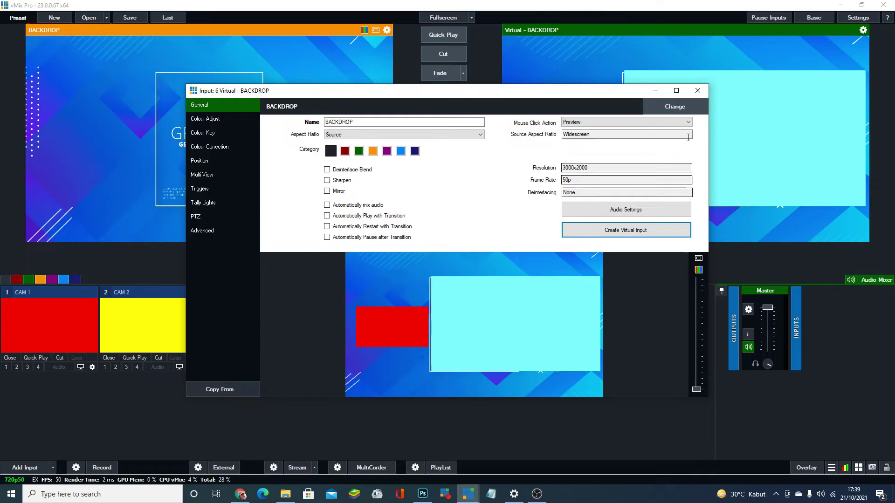
pyautogui.click(698, 91)
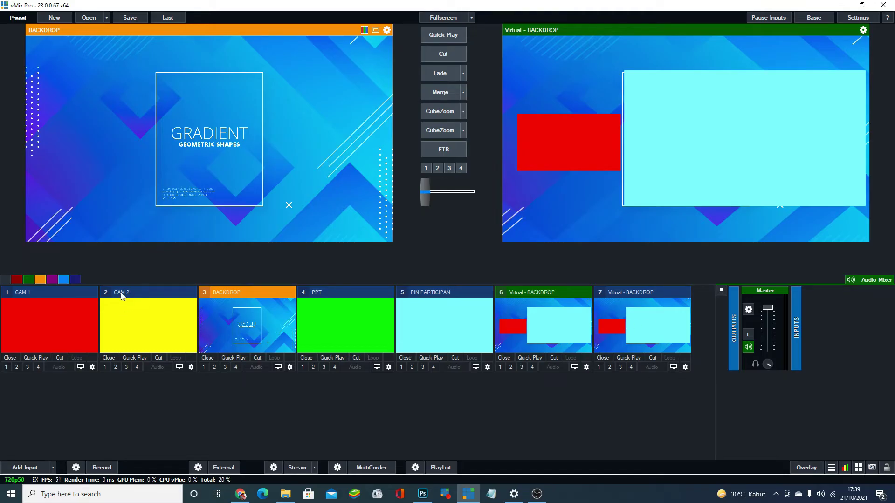
# Step: Replace CAM 1 with CAM 2 in the first Multi View layer of virtual BACKDROP input 7
pyautogui.click(685, 368)
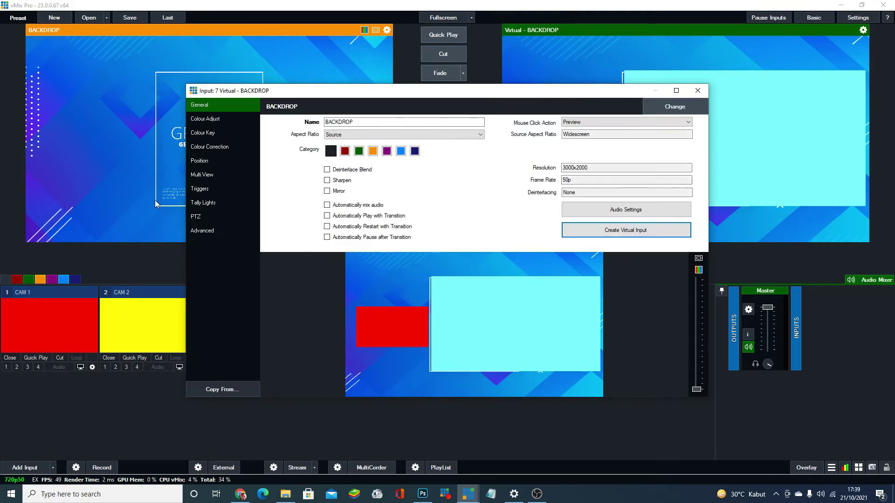
pyautogui.click(218, 177)
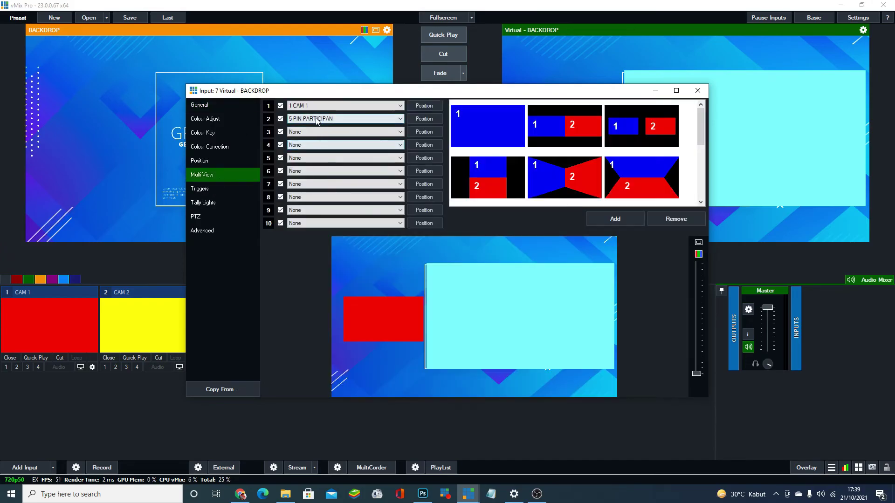
pyautogui.click(309, 107)
pyautogui.click(299, 126)
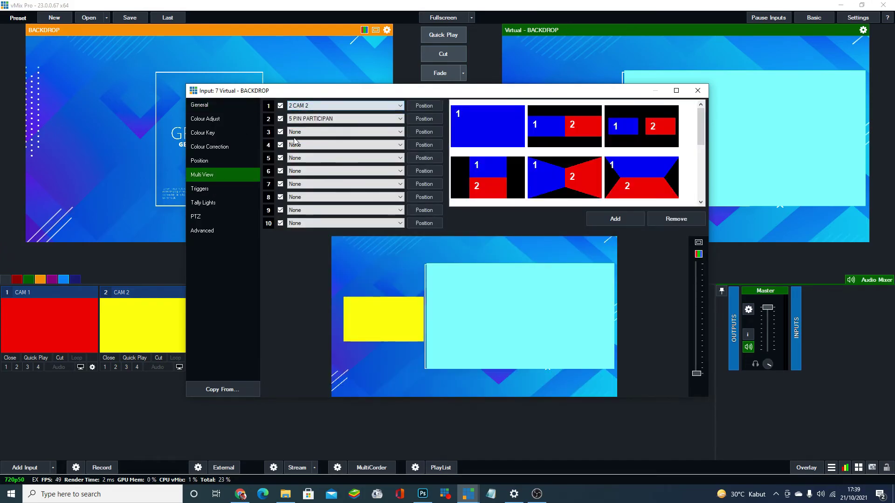
pyautogui.click(698, 91)
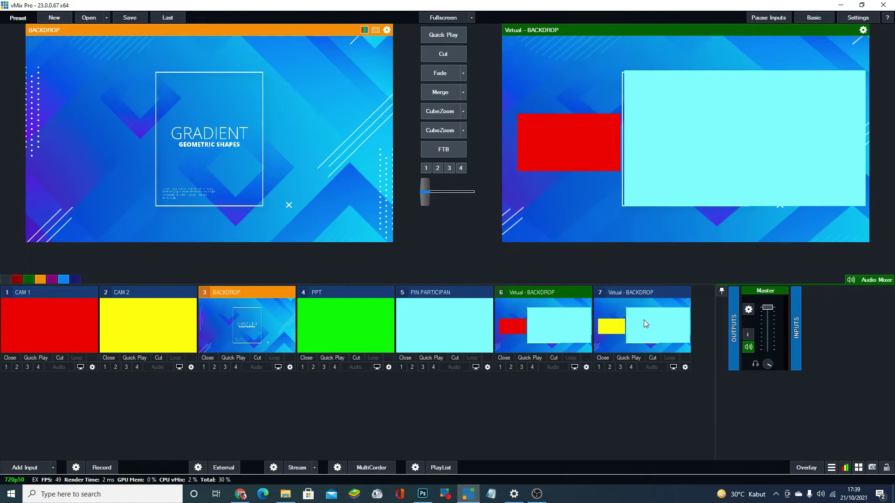
# Step: Load virtual BACKDROP input 7 into the preview and cut the program output back and forth between virtual inputs 7 and 6
pyautogui.click(645, 319)
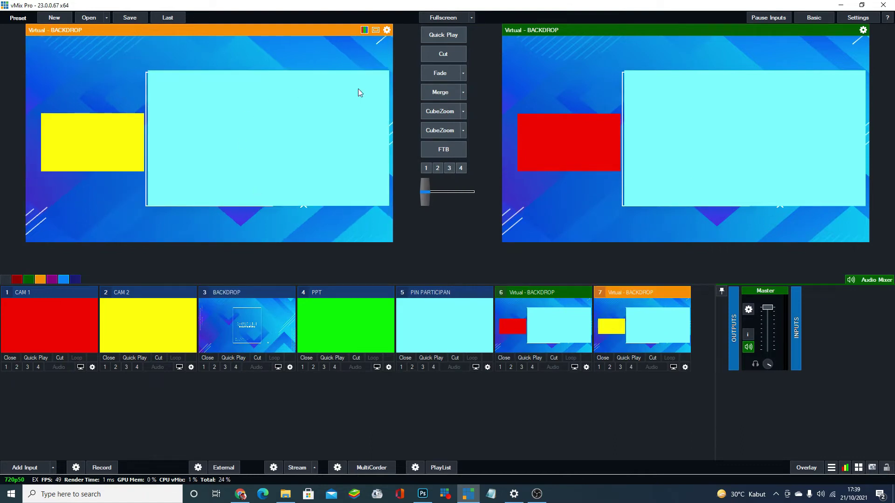
pyautogui.click(435, 55)
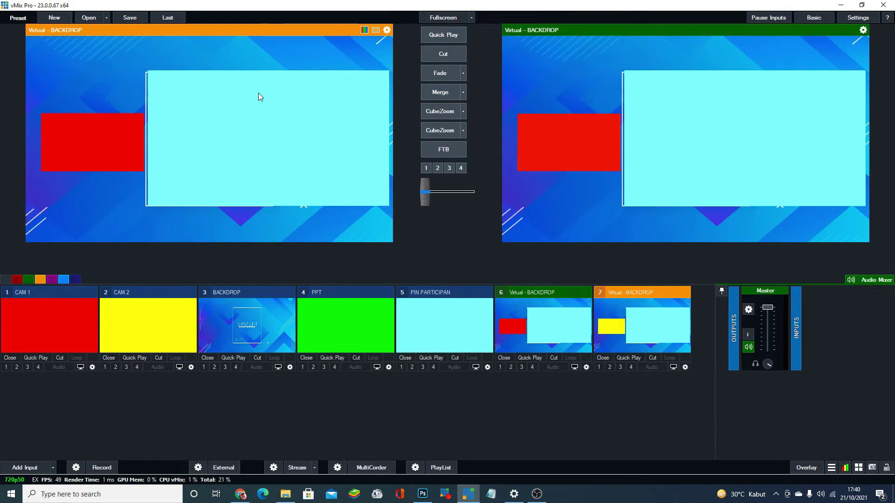
pyautogui.click(299, 76)
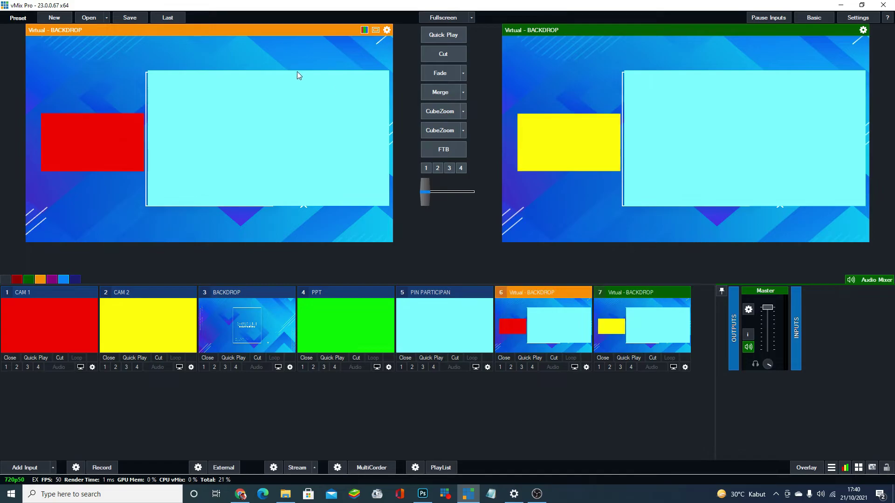
pyautogui.click(297, 72)
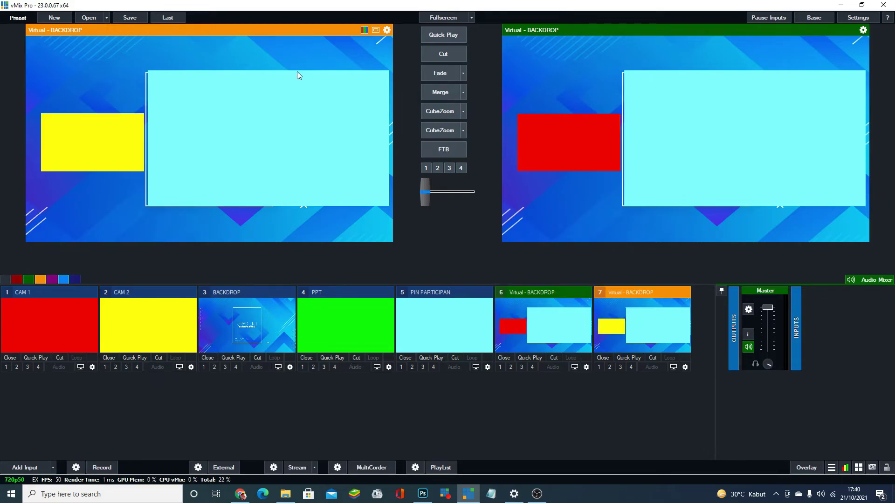
pyautogui.click(297, 72)
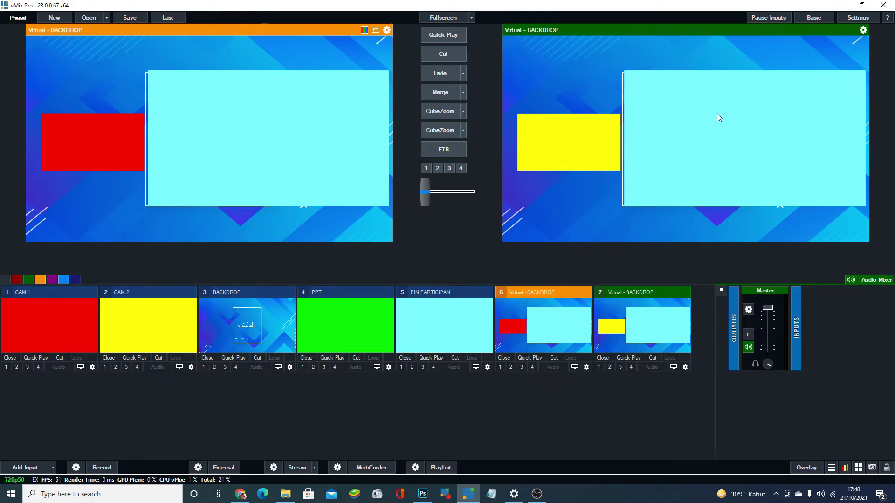
# Step: Send PIN PARTICIPAN to the program output with Merge, and merge back to virtual BACKDROP input 6
pyautogui.click(453, 313)
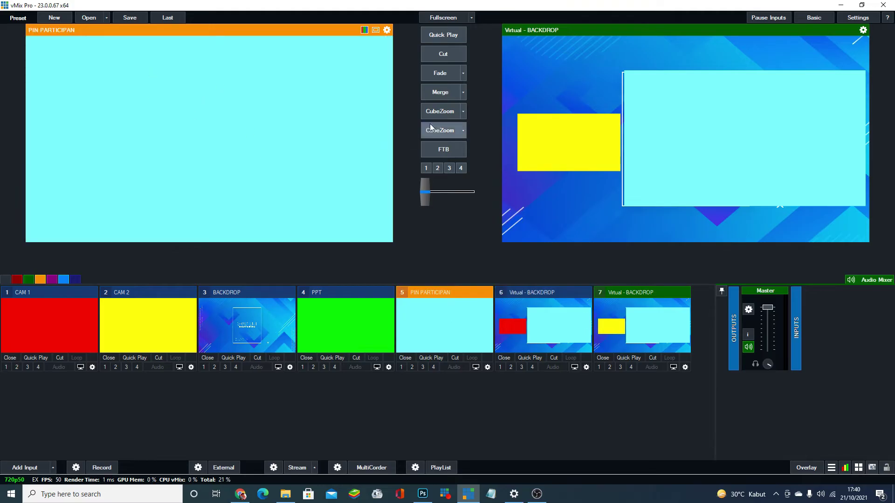
pyautogui.click(440, 93)
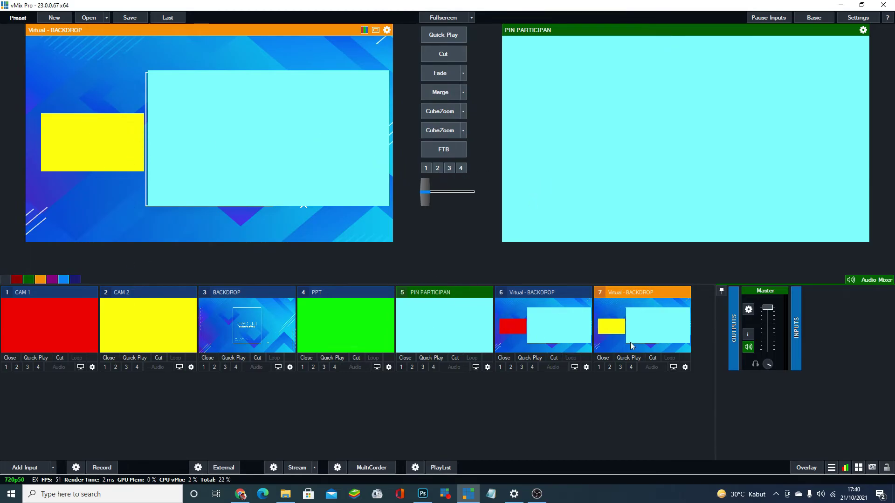
pyautogui.click(548, 326)
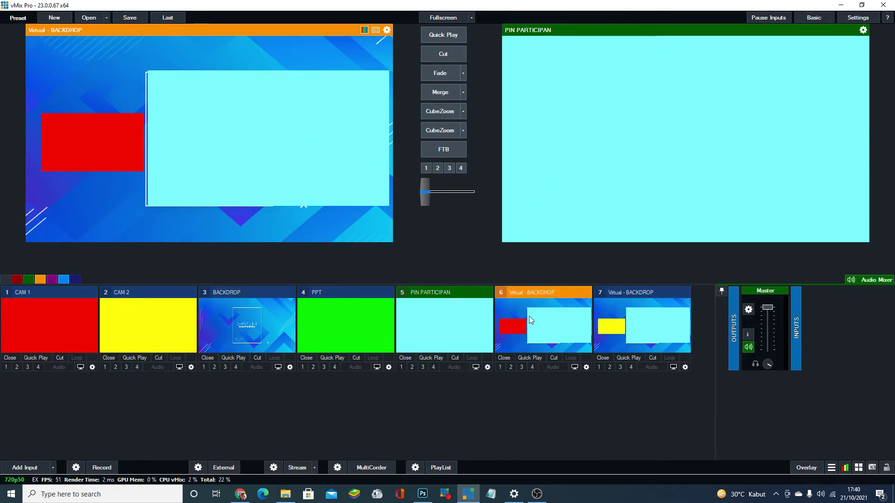
pyautogui.click(439, 94)
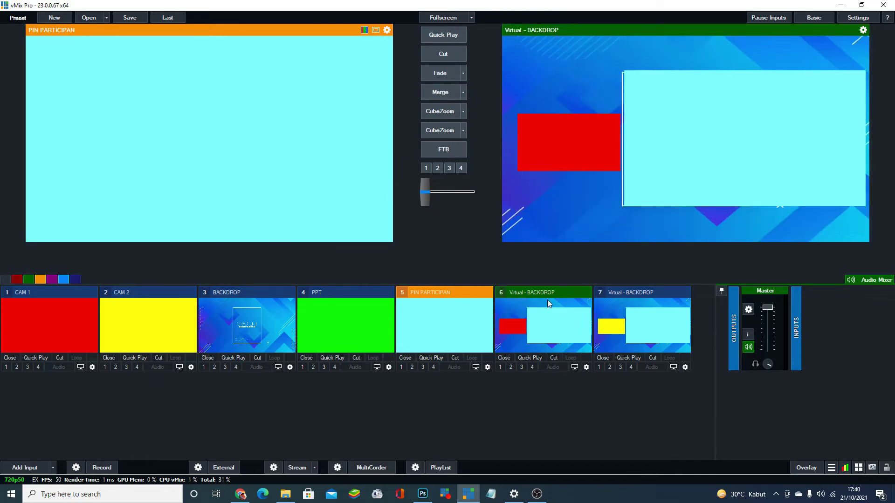
# Step: Cut the program output between virtual BACKDROP inputs 7 and 6, and bring CAM 1 to full-frame output with Merge
pyautogui.click(633, 322)
pyautogui.click(432, 55)
pyautogui.doubleClick(432, 55)
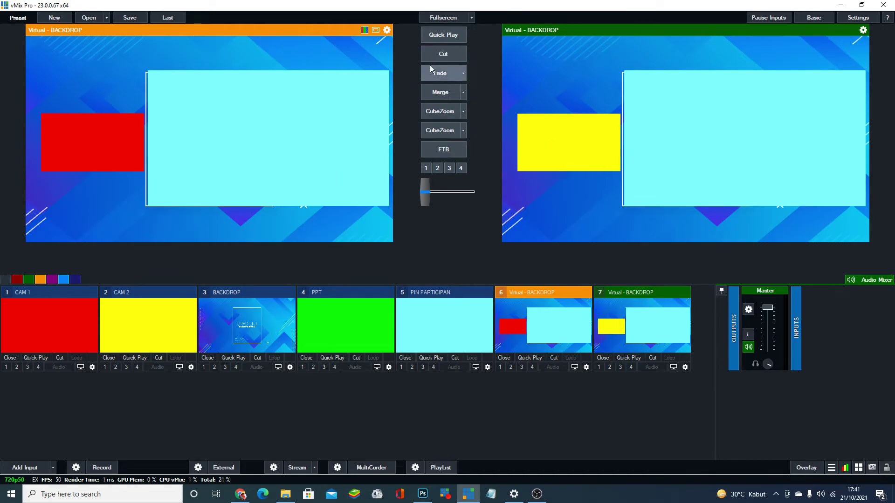
pyautogui.click(450, 55)
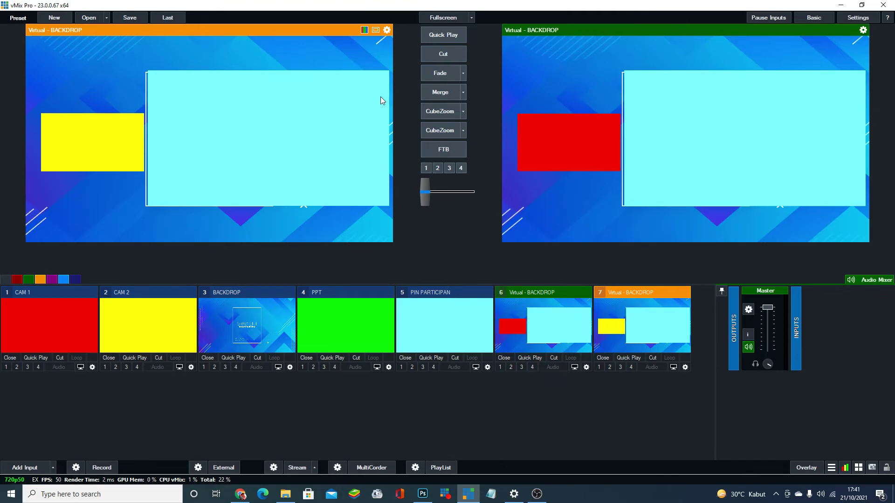
pyautogui.click(57, 314)
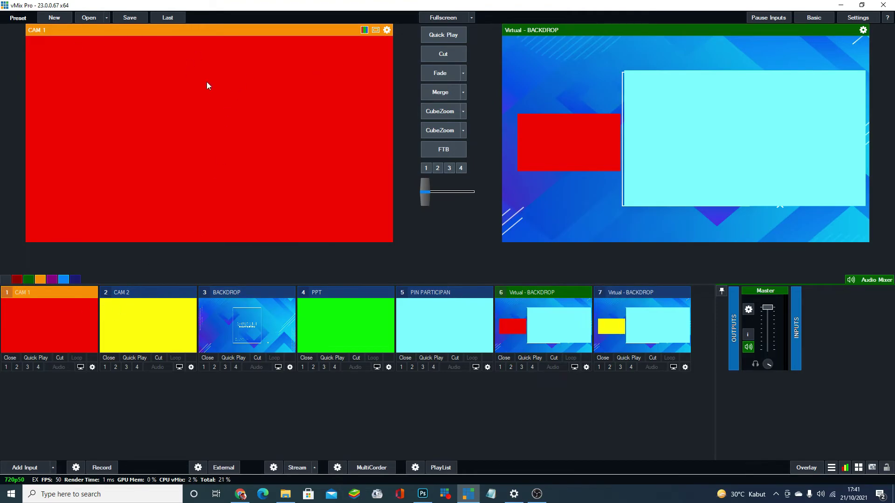
pyautogui.click(437, 93)
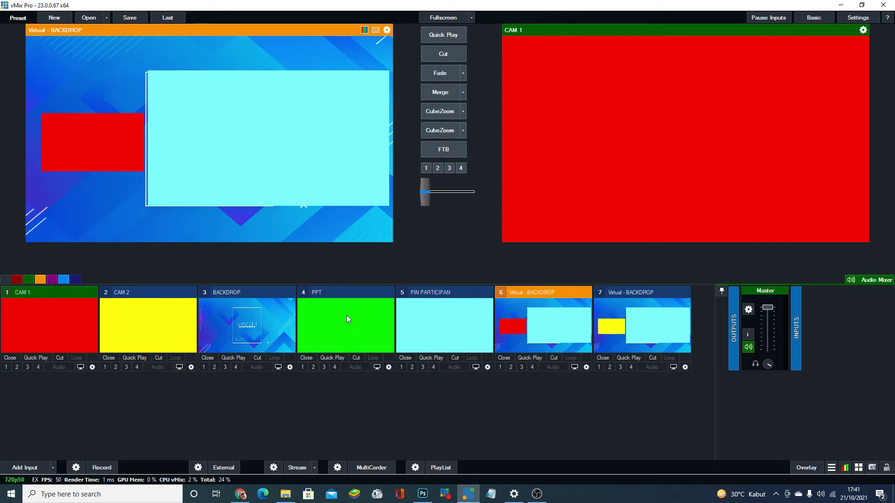
# Step: Create a new virtual input from the original BACKDROP input 3
pyautogui.click(290, 368)
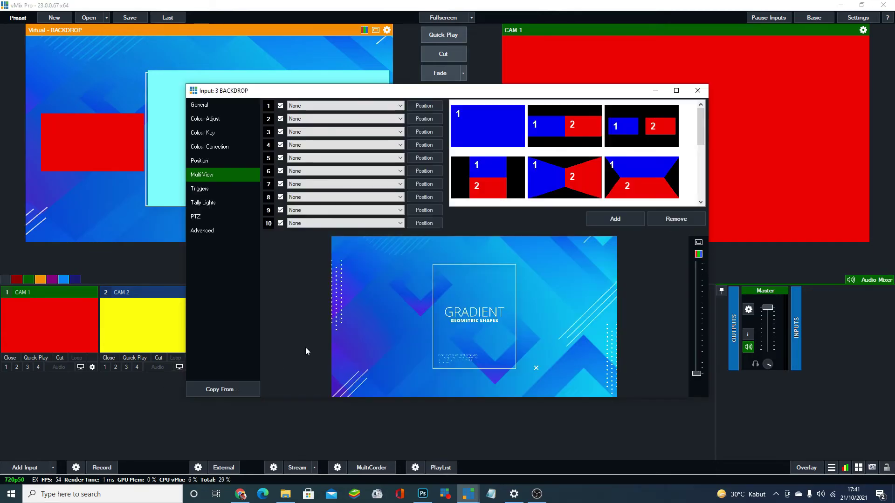
pyautogui.click(231, 107)
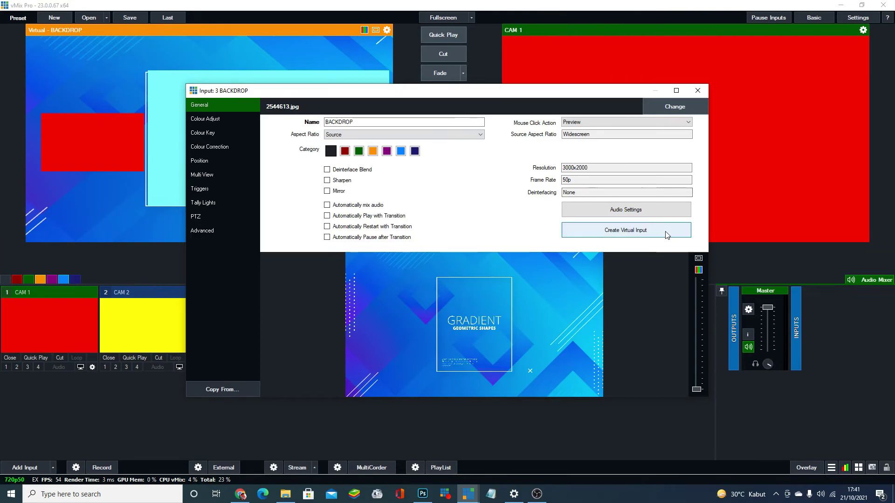
pyautogui.click(667, 232)
pyautogui.click(697, 91)
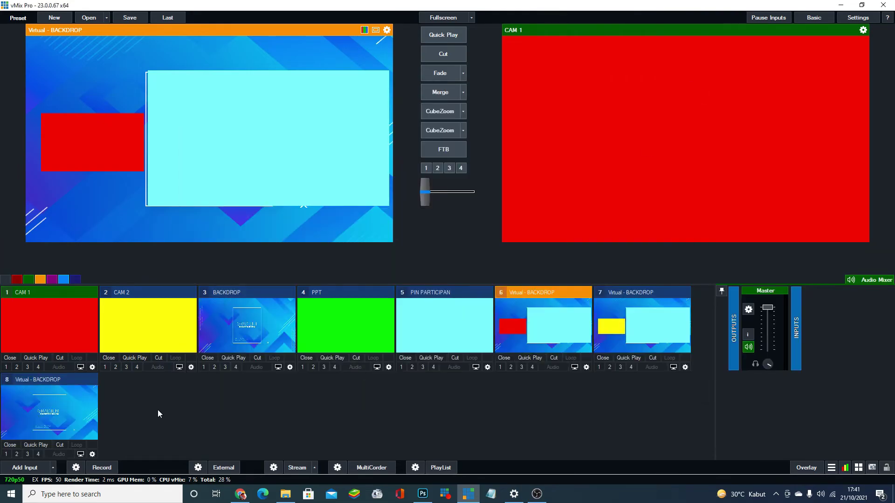
# Step: Assign PPT to the first Multi View layer of virtual input 8, scaled to a zoom of about 0.495 with Pan X about -0.289
pyautogui.click(93, 454)
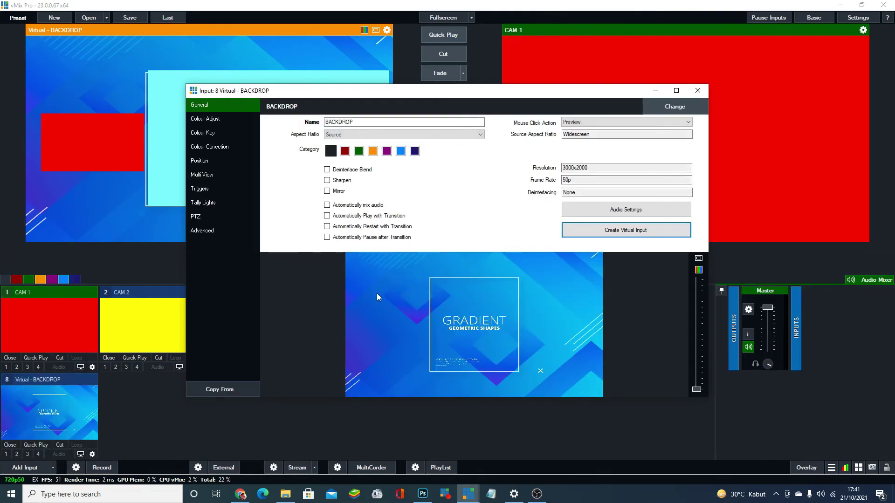
pyautogui.click(214, 175)
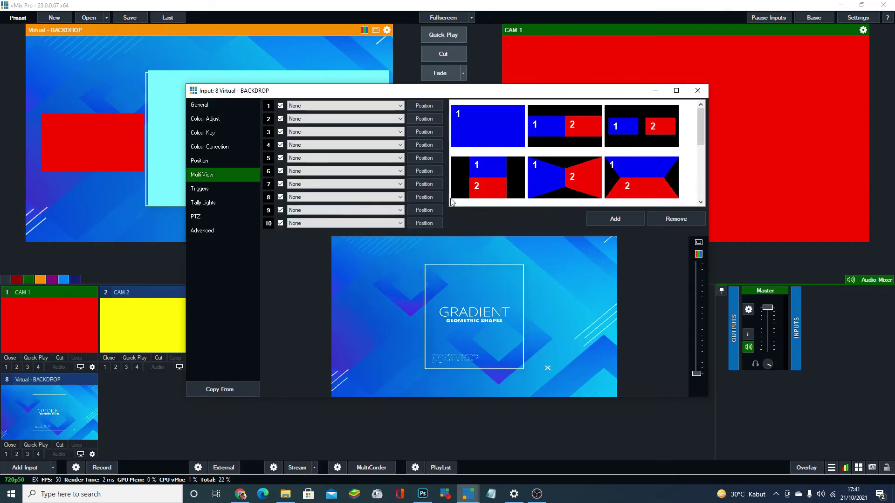
pyautogui.click(318, 105)
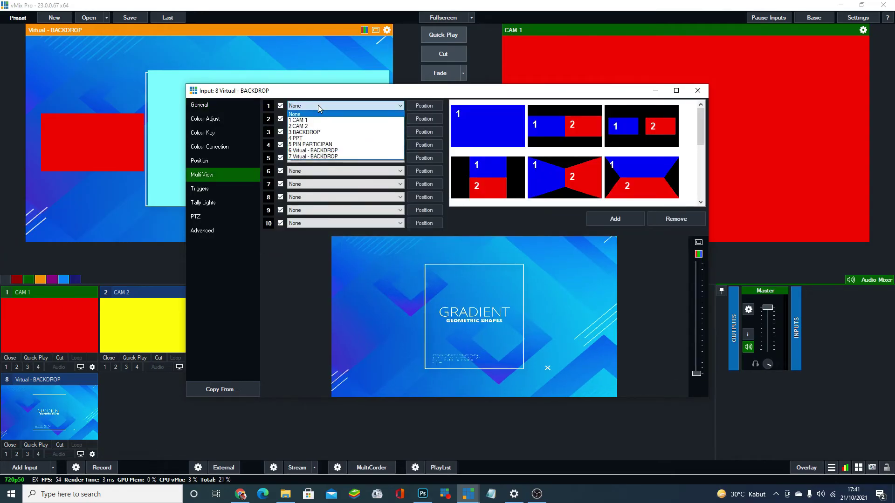
pyautogui.click(310, 139)
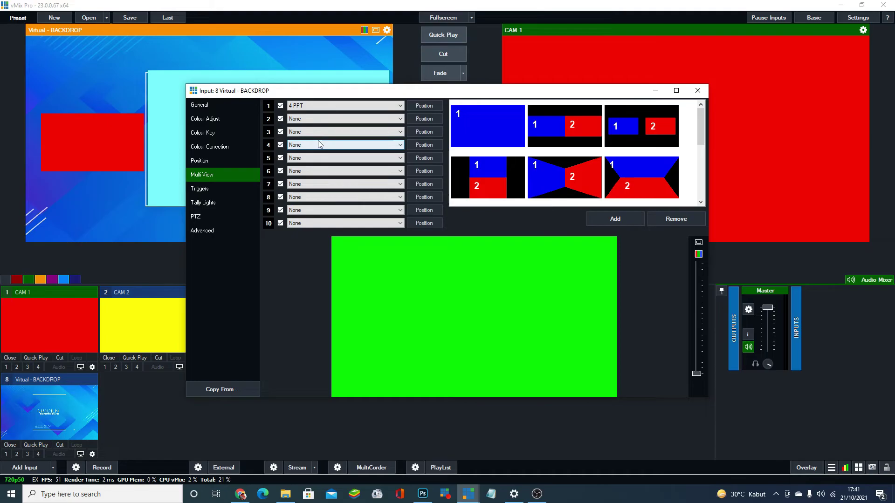
pyautogui.click(417, 107)
pyautogui.moveTo(367, 122); pyautogui.dragTo(340, 123)
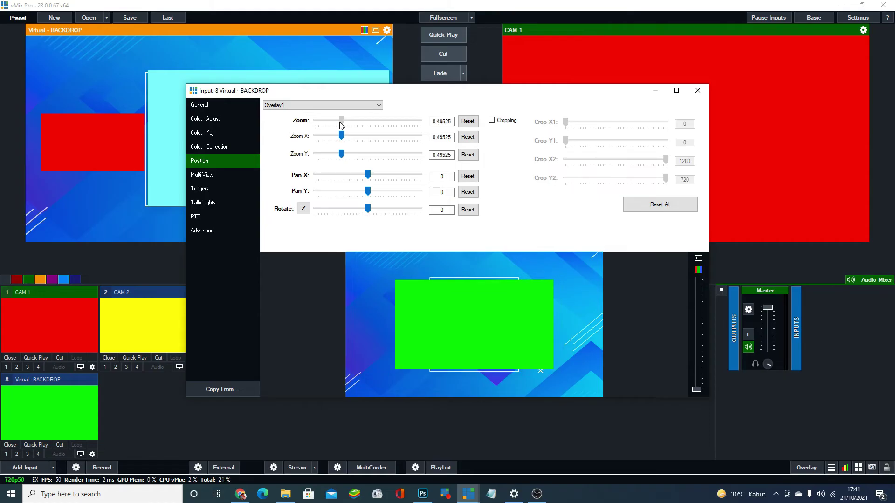
pyautogui.moveTo(491, 314); pyautogui.dragTo(450, 316)
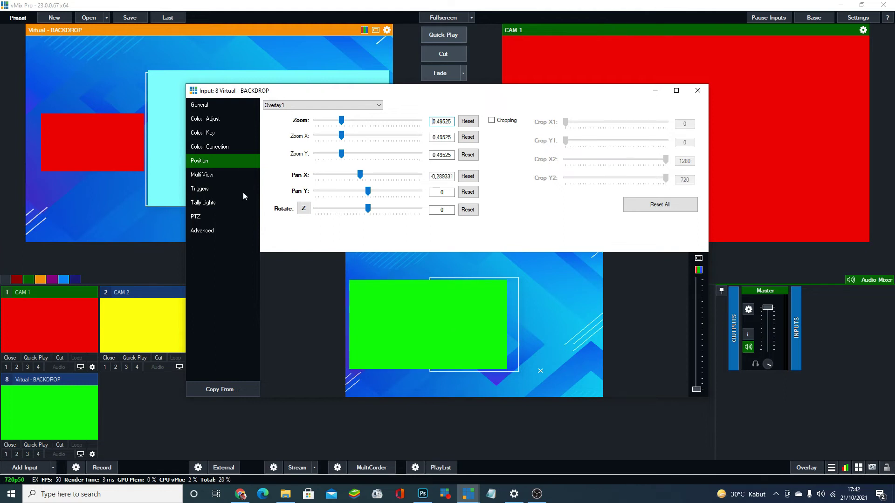
# Step: Assign CAM 1 to the second Multi View layer, scaled to a zoom of about 0.298, with Pan X about 0.506 and Pan Y about -0.039
pyautogui.click(230, 177)
pyautogui.click(300, 121)
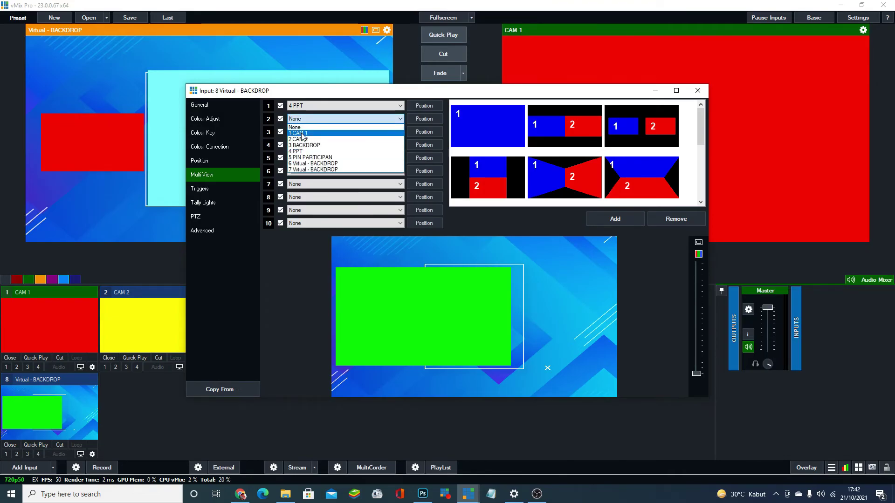
pyautogui.click(302, 134)
pyautogui.click(424, 119)
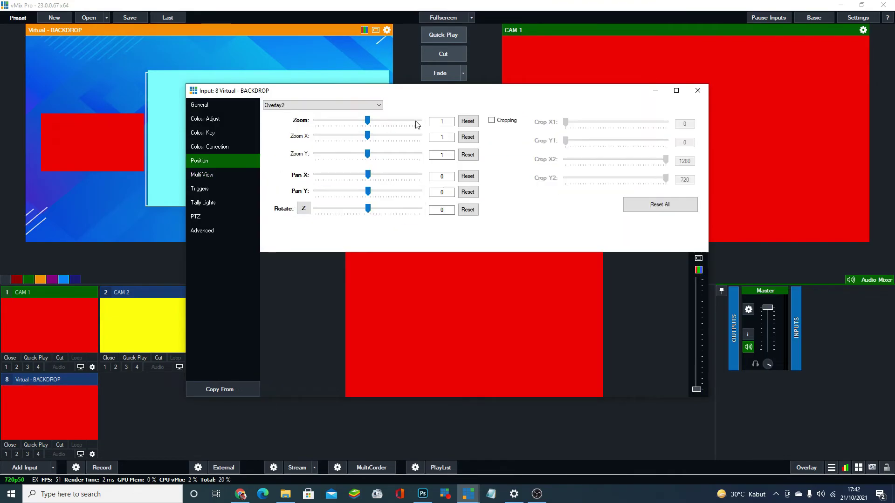
pyautogui.moveTo(367, 122); pyautogui.dragTo(326, 130)
pyautogui.moveTo(476, 323); pyautogui.dragTo(544, 324)
pyautogui.moveTo(327, 122); pyautogui.dragTo(333, 122)
pyautogui.moveTo(566, 328); pyautogui.dragTo(567, 329)
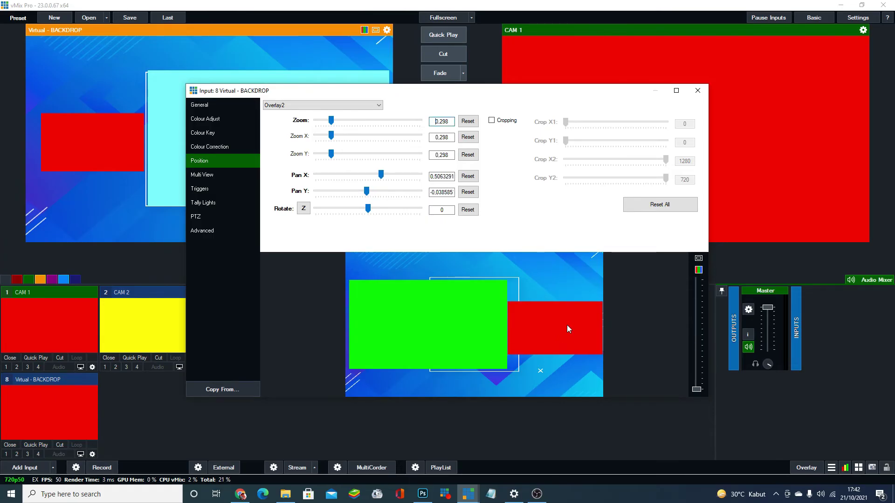
# Step: Crop the CAM 1 layer to about X1 155 and X2 1113, and move it to Pan X about 0.55, Pan Y about -0.026
pyautogui.click(491, 120)
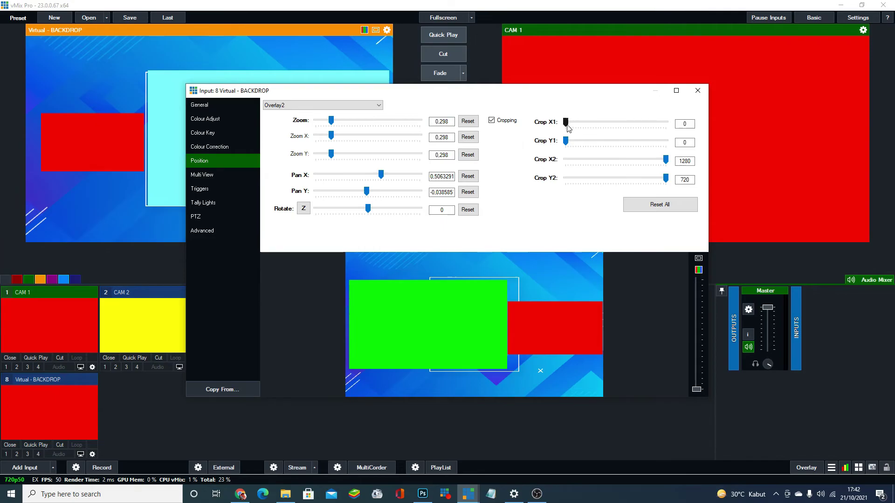
pyautogui.moveTo(568, 124); pyautogui.dragTo(578, 124)
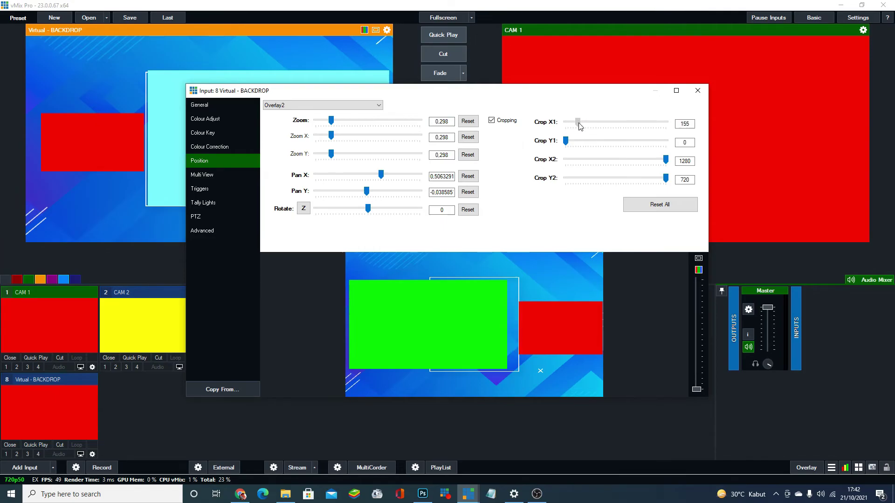
pyautogui.moveTo(666, 159); pyautogui.dragTo(655, 162)
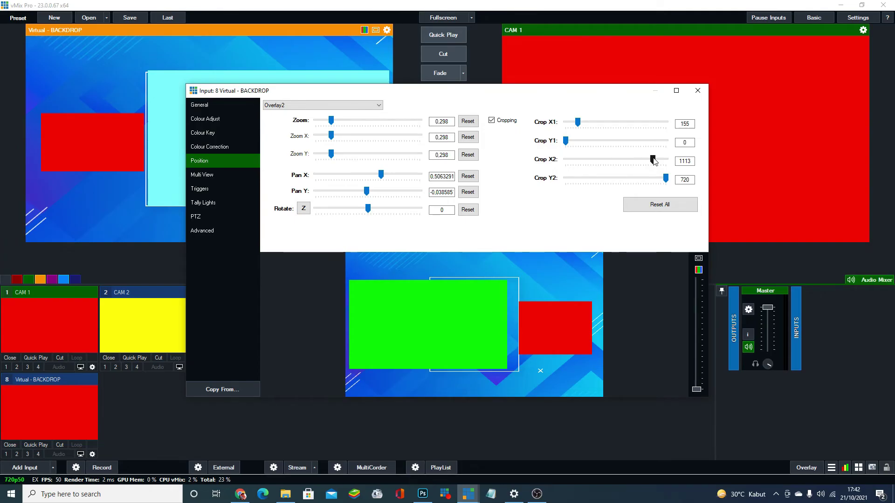
pyautogui.moveTo(570, 322); pyautogui.dragTo(576, 320)
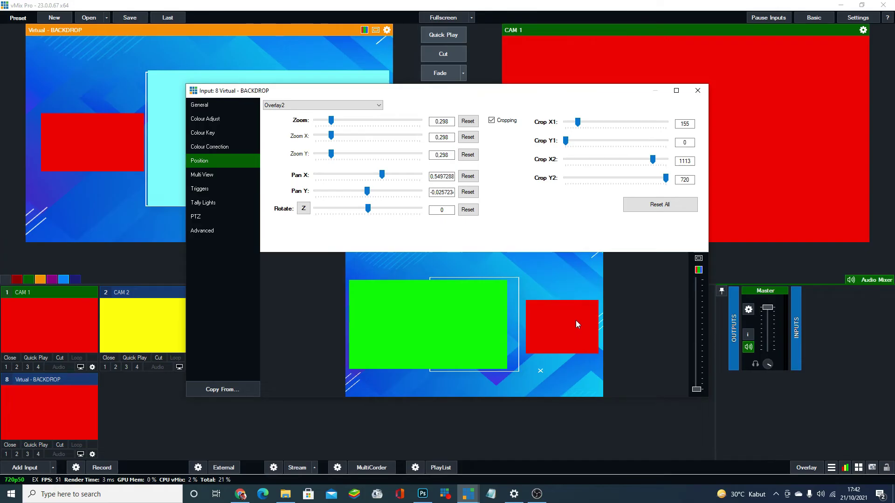
# Step: Move the PPT layer on Overlay1 closer to the camera frame, to Pan X about -0.239 and Pan Y about -0.013
pyautogui.click(222, 176)
pyautogui.click(423, 122)
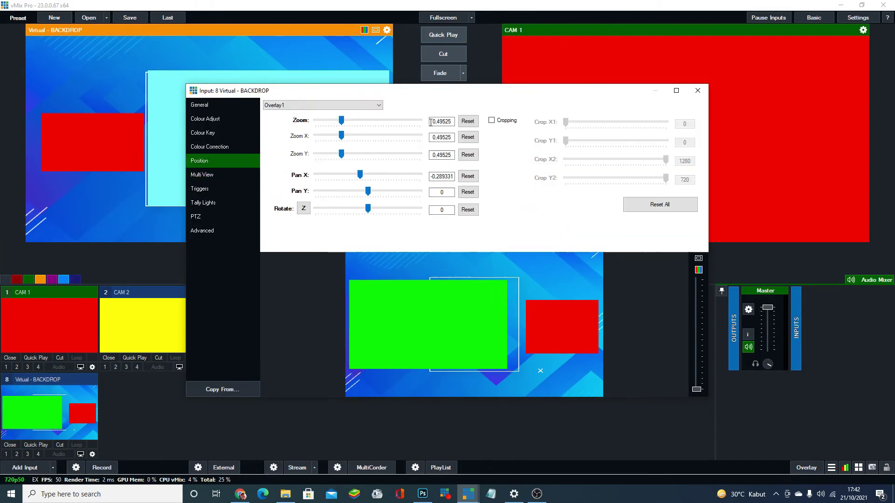
pyautogui.moveTo(489, 314); pyautogui.dragTo(495, 315)
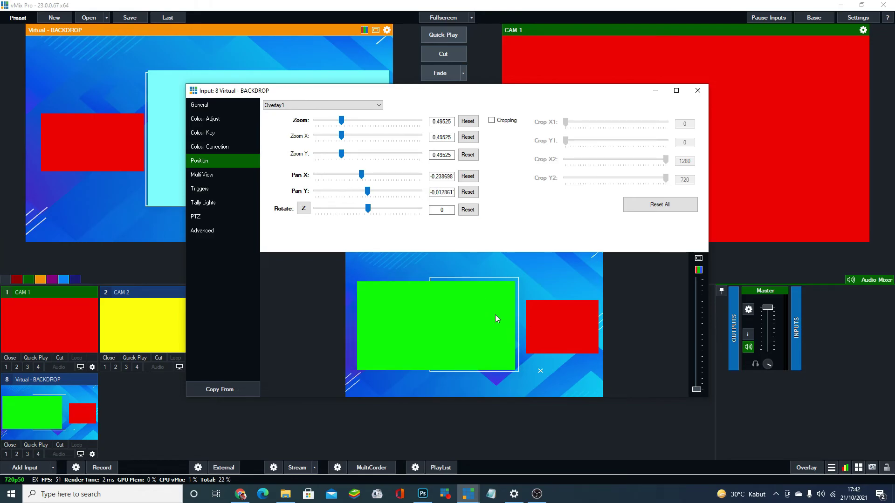
# Step: Enlarge the PPT layer on Overlay1 of virtual input 8 to a zoom of 0.54, and cut that input to the output
pyautogui.moveTo(342, 121); pyautogui.dragTo(346, 123)
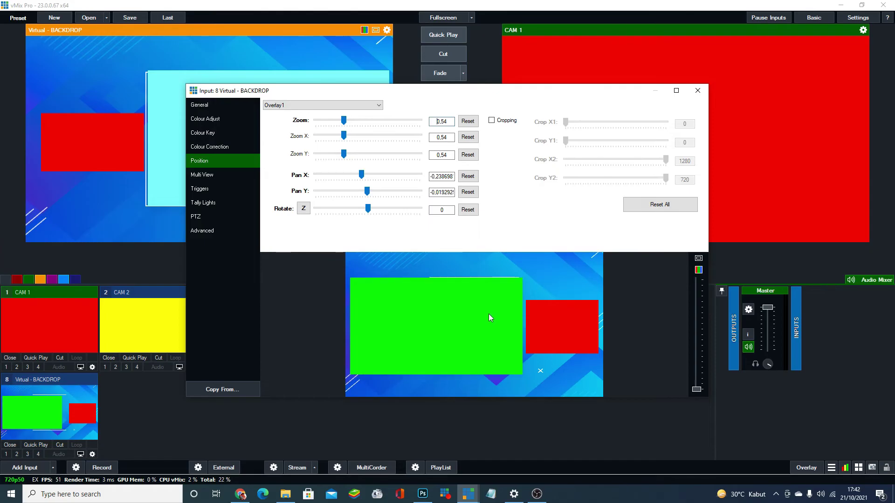
pyautogui.click(698, 91)
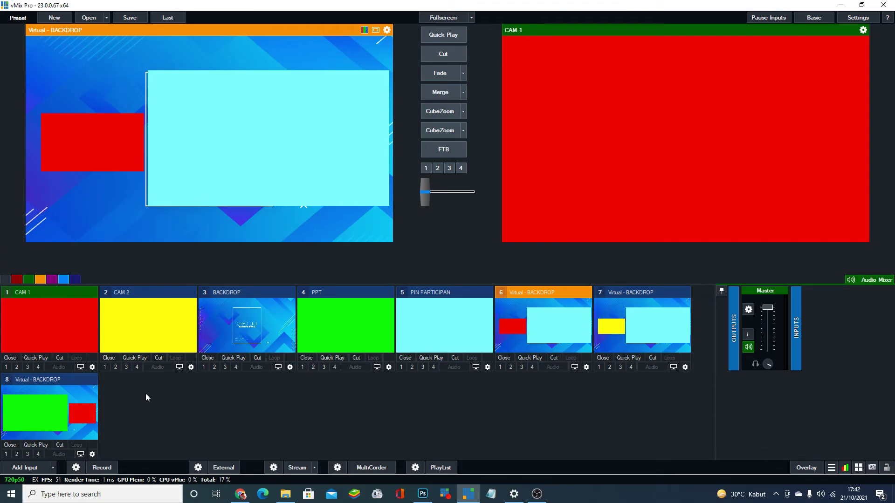
pyautogui.click(61, 445)
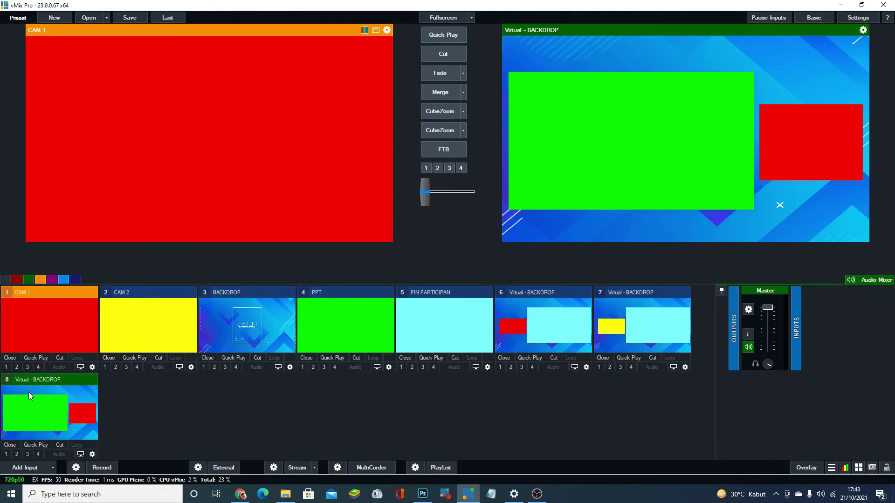
# Step: Create another virtual input from virtual input 8
pyautogui.click(93, 454)
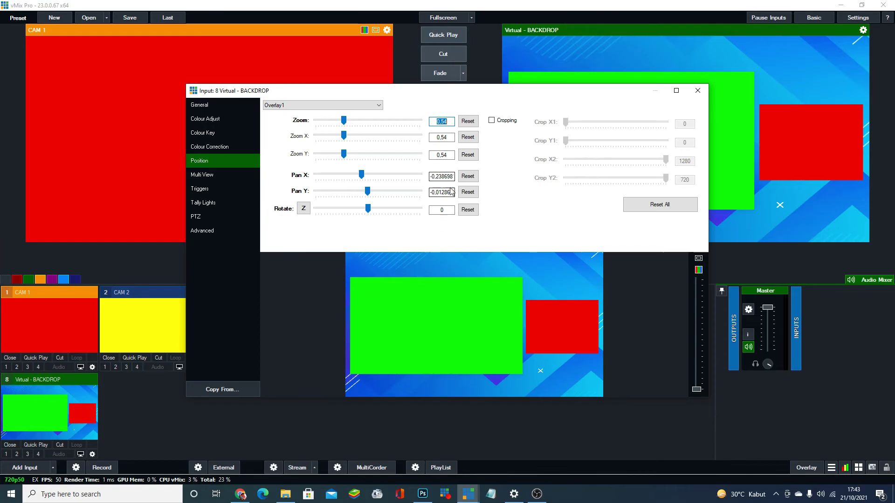
pyautogui.click(231, 106)
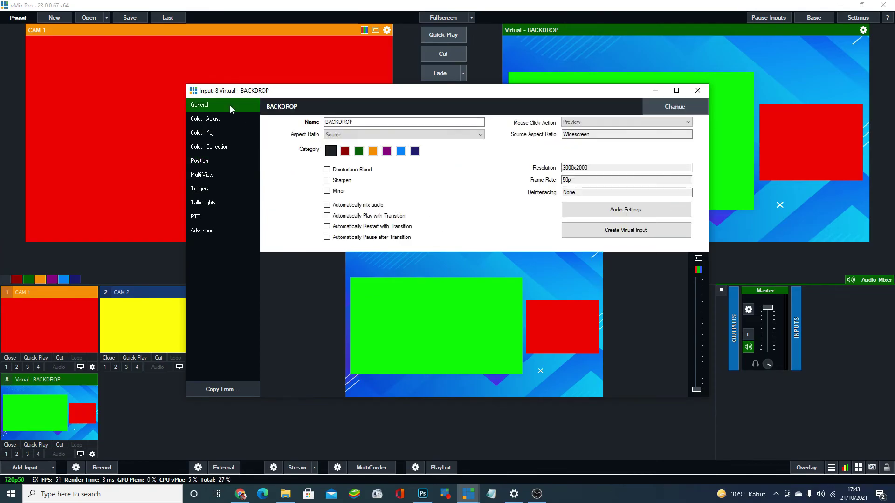
pyautogui.click(630, 232)
pyautogui.click(692, 93)
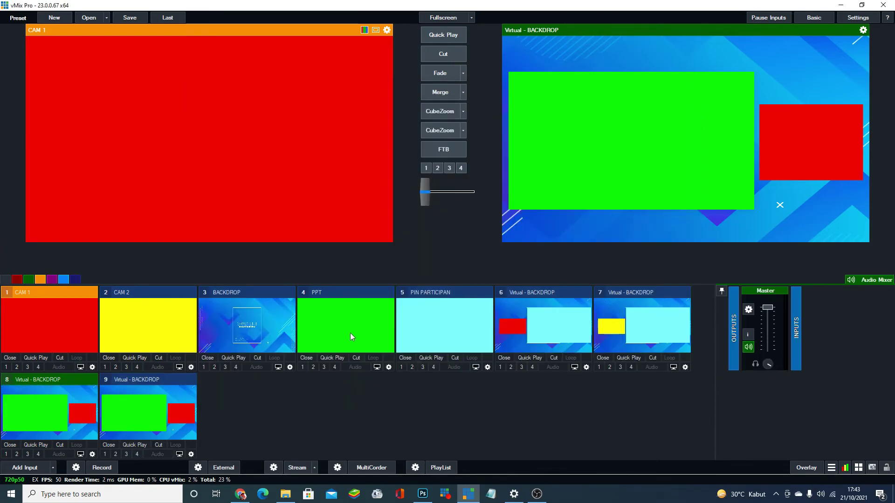
# Step: Replace CAM 1 with CAM 2 in the second Multi View layer of virtual input 9
pyautogui.click(191, 454)
pyautogui.click(224, 177)
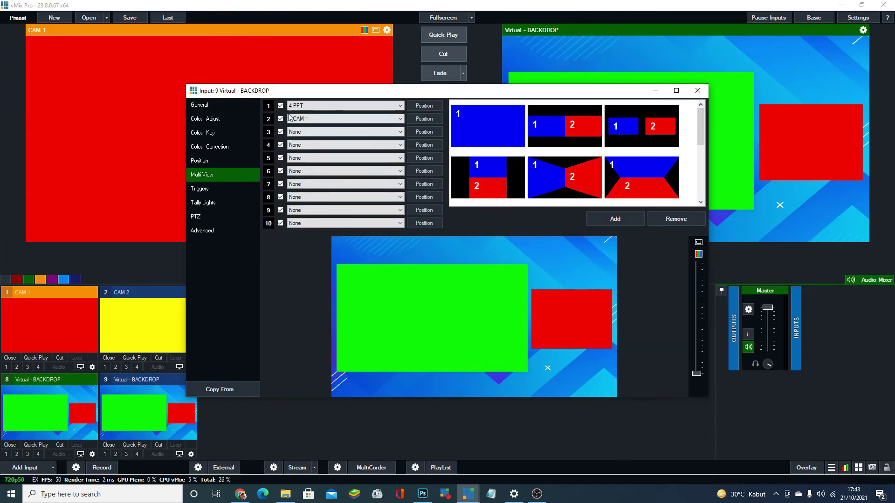
pyautogui.click(309, 120)
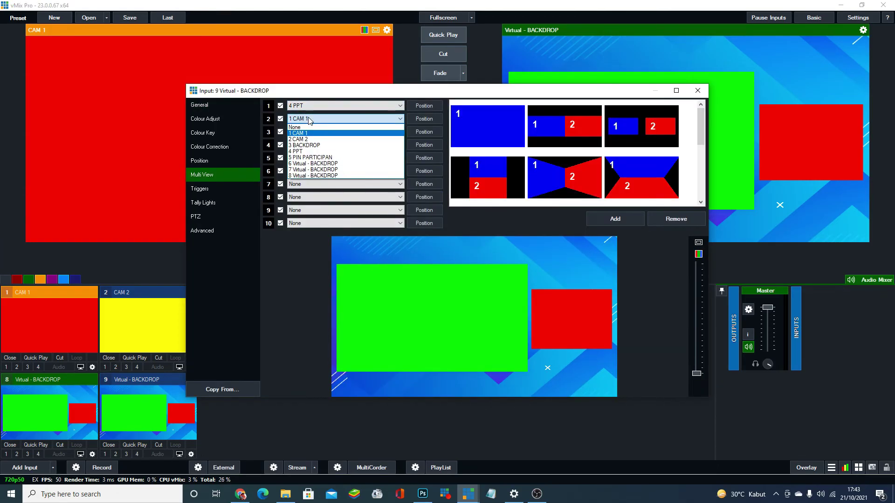
pyautogui.click(303, 139)
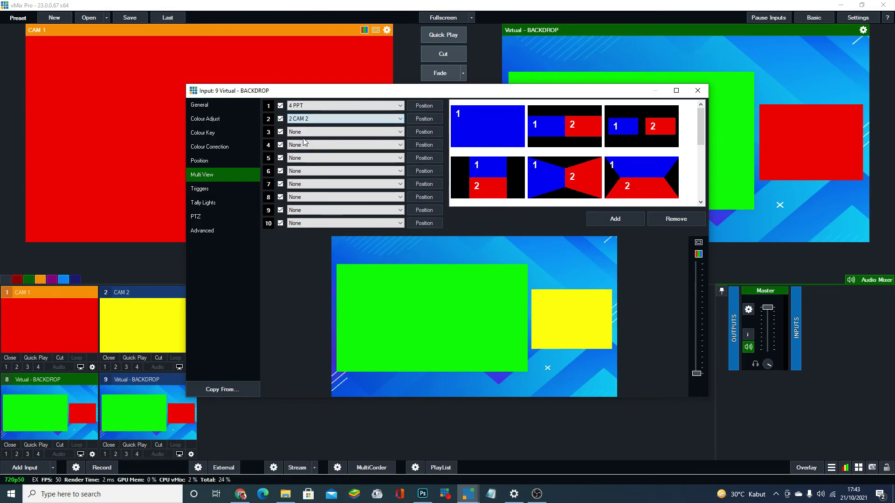
pyautogui.click(697, 91)
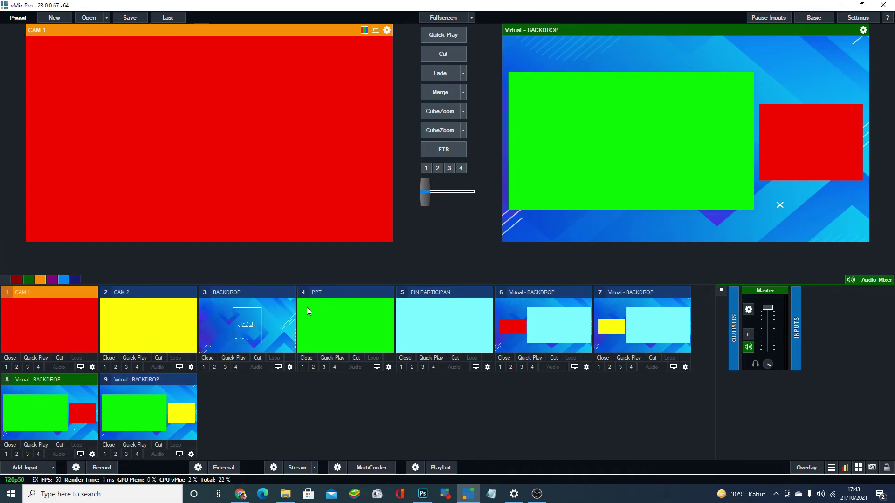
# Step: Change the source of the PPT input from a colour to the PowerPoint file Laporan Wisuda 2021.pptx
pyautogui.click(389, 367)
pyautogui.click(205, 103)
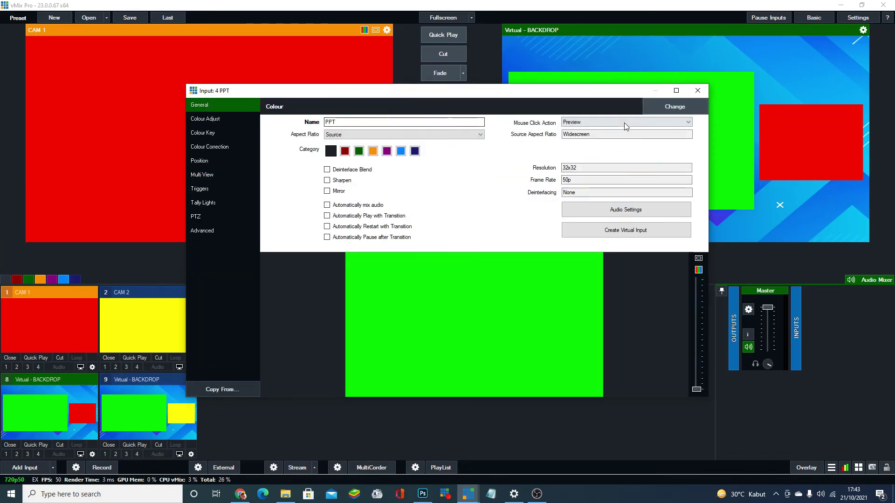
pyautogui.click(673, 107)
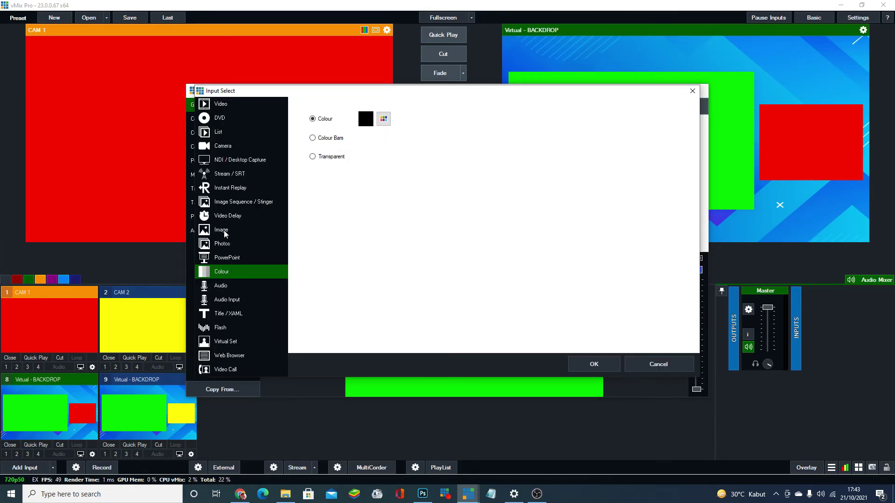
pyautogui.click(235, 259)
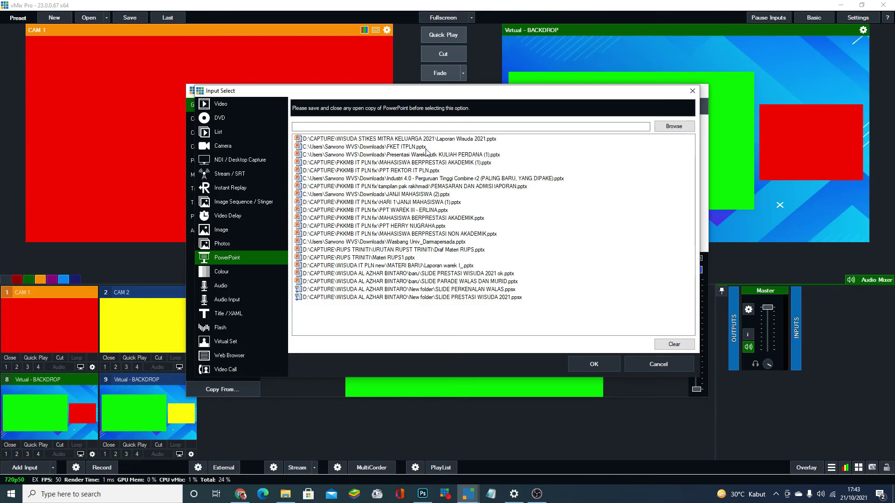
pyautogui.click(675, 127)
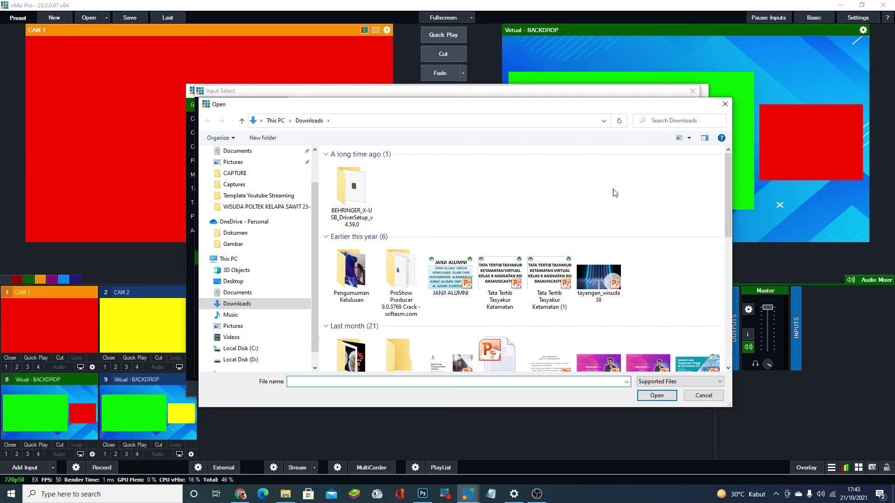
pyautogui.click(726, 104)
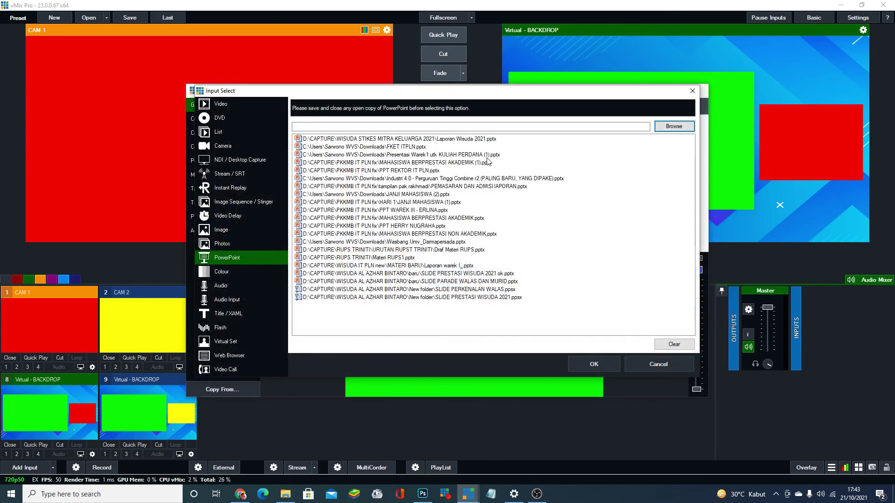
pyautogui.click(490, 140)
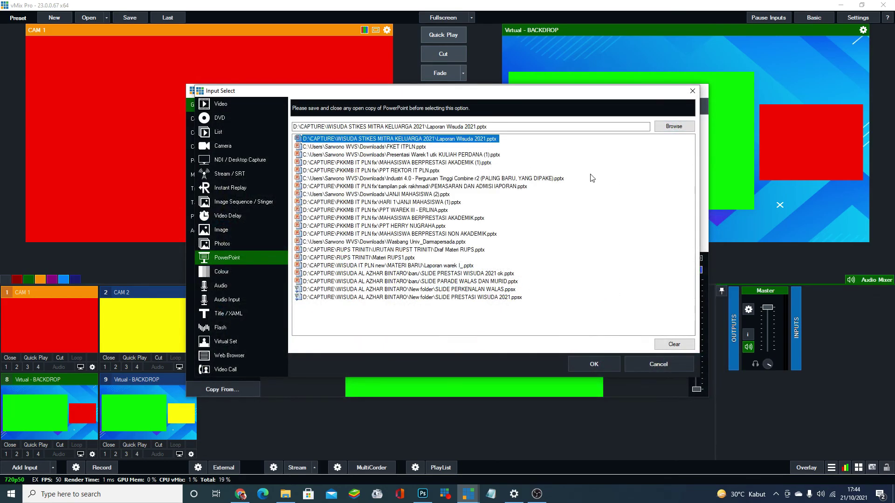
pyautogui.click(604, 360)
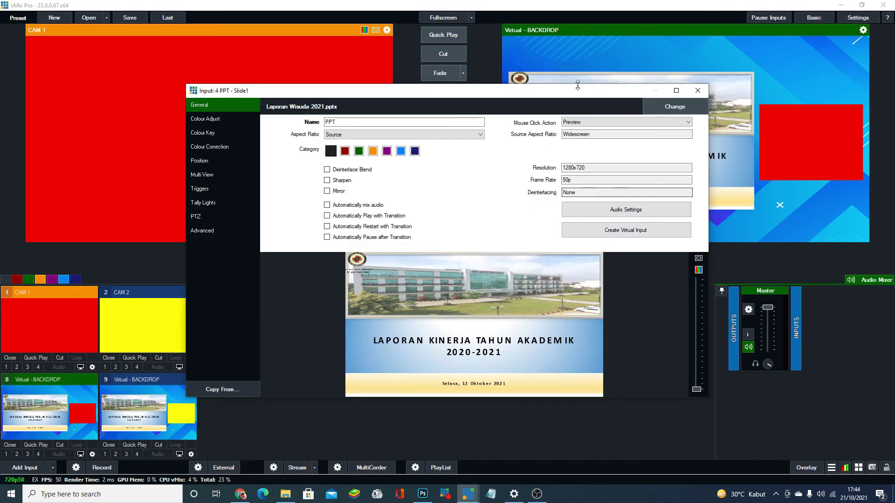
pyautogui.click(698, 92)
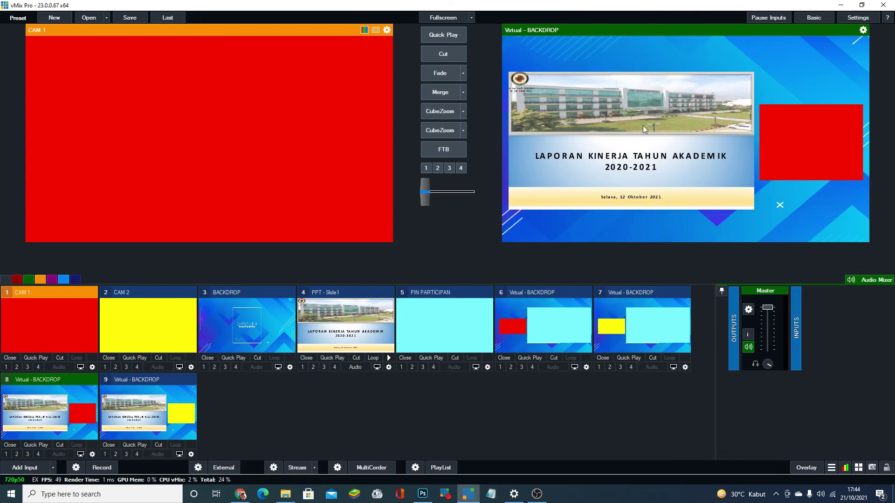
# Step: Switch the output to virtual input 9 with CAM 2, and back to virtual input 8 with CAM 1
pyautogui.click(142, 420)
pyautogui.click(335, 108)
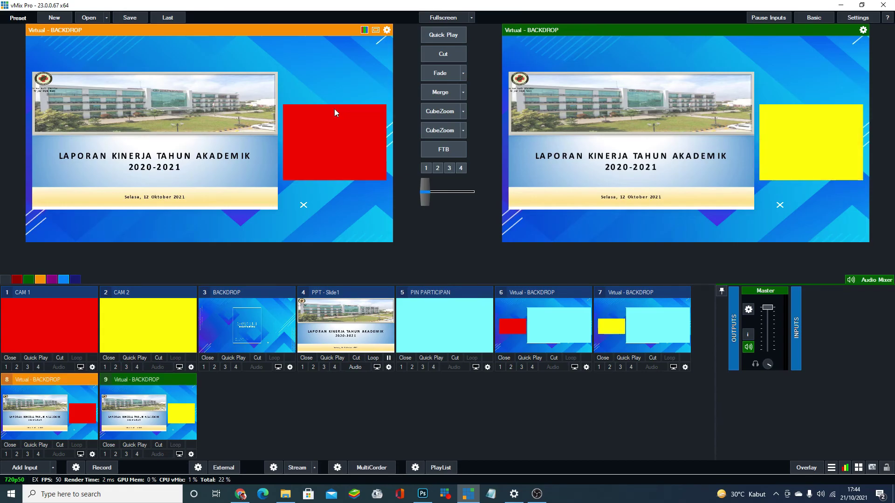
pyautogui.click(342, 99)
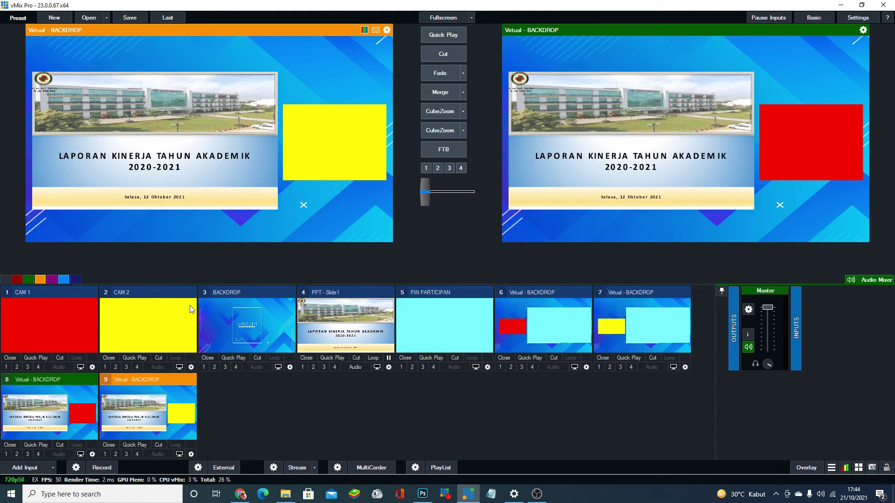
# Step: Cut BACKDROP to the output, switch to the full-screen PPT with Quick Play, and cut back to BACKDROP
pyautogui.click(264, 359)
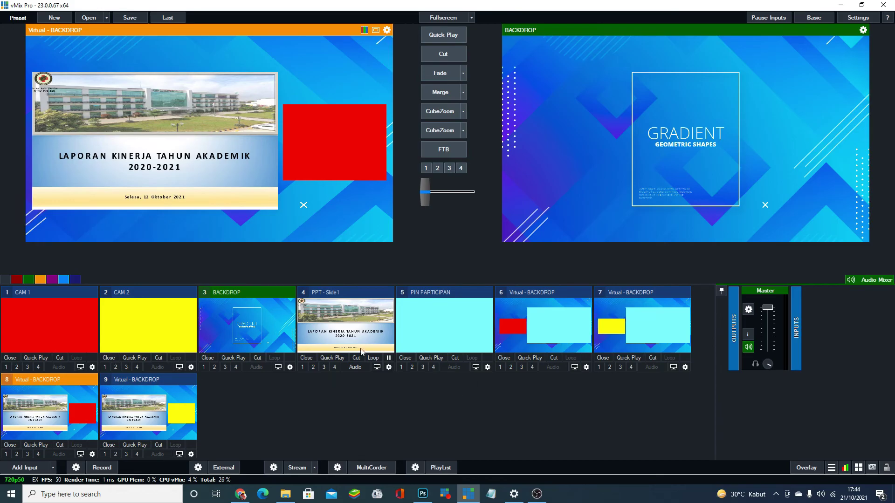
pyautogui.click(355, 332)
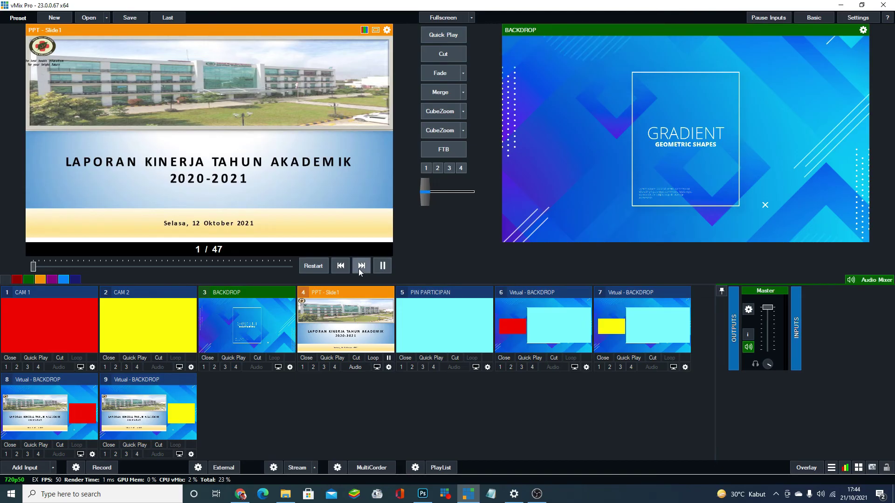
pyautogui.click(439, 37)
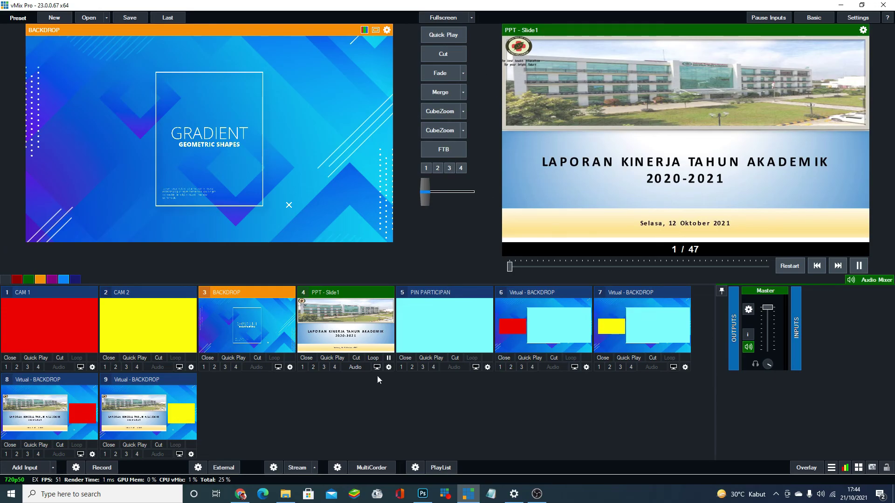
pyautogui.click(389, 368)
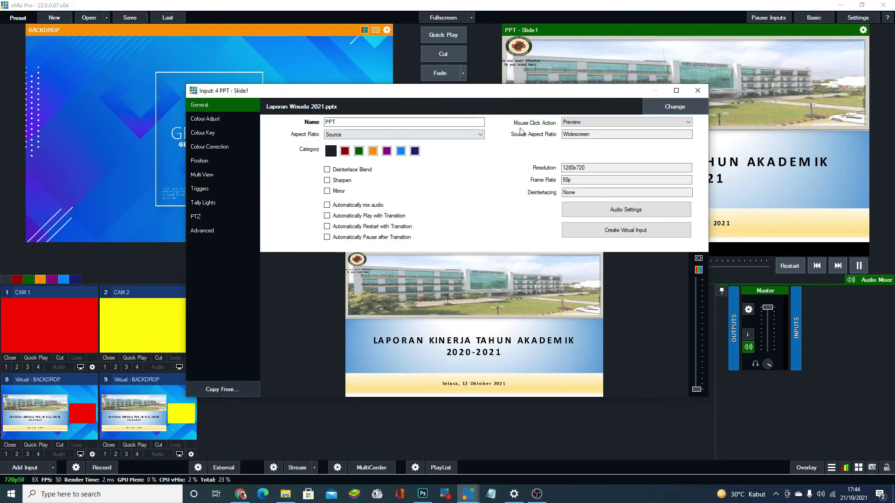
pyautogui.click(697, 92)
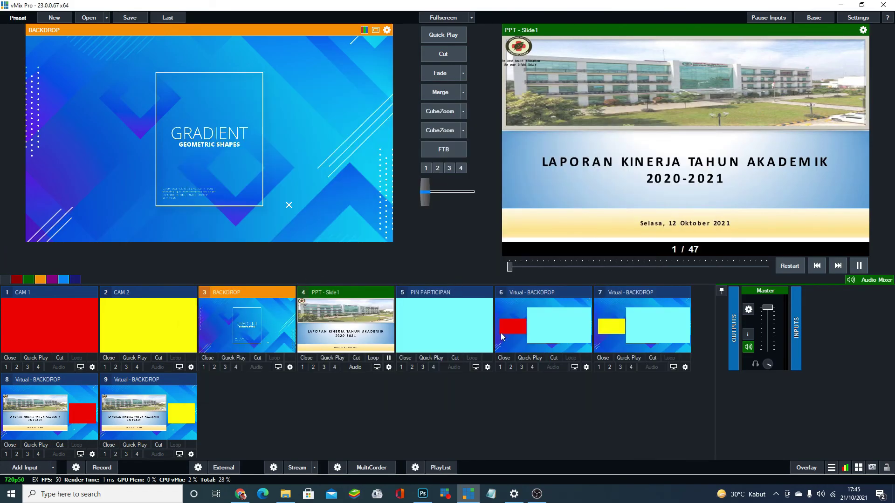
pyautogui.click(443, 54)
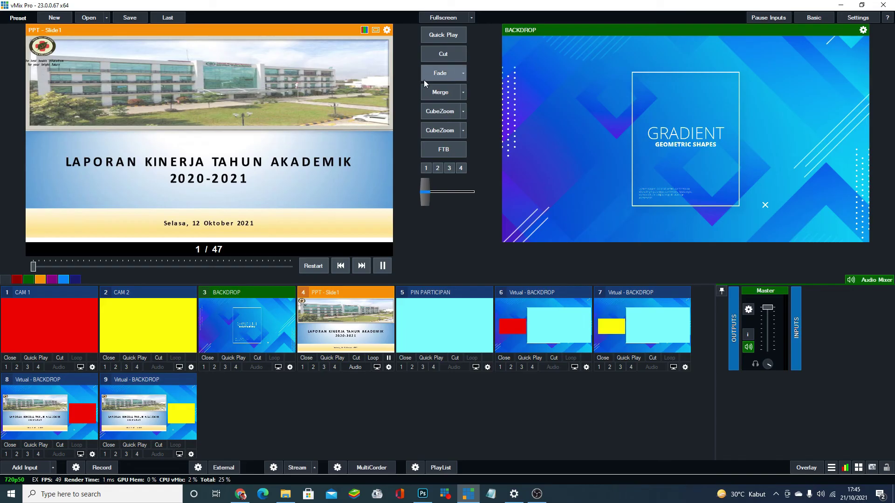
# Step: Cut CAM 1 to the output and use Merge to transition to virtual input 8 with PPT and CAM 1
pyautogui.click(61, 358)
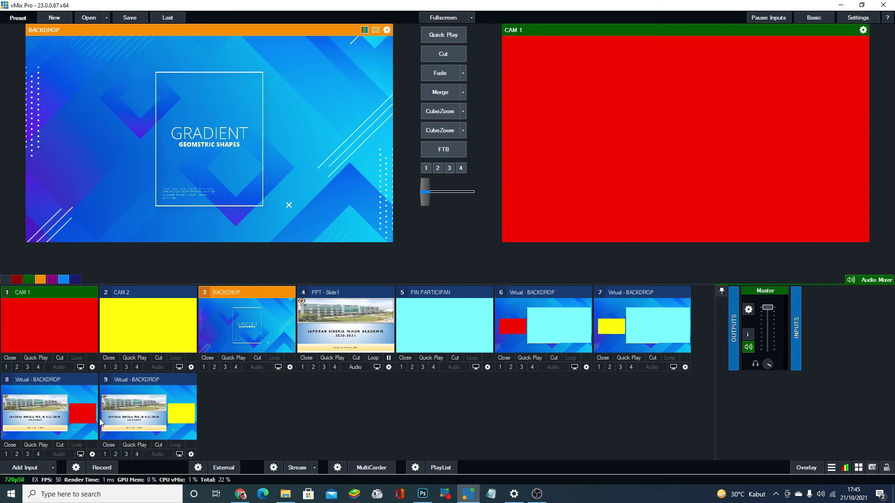
pyautogui.click(63, 408)
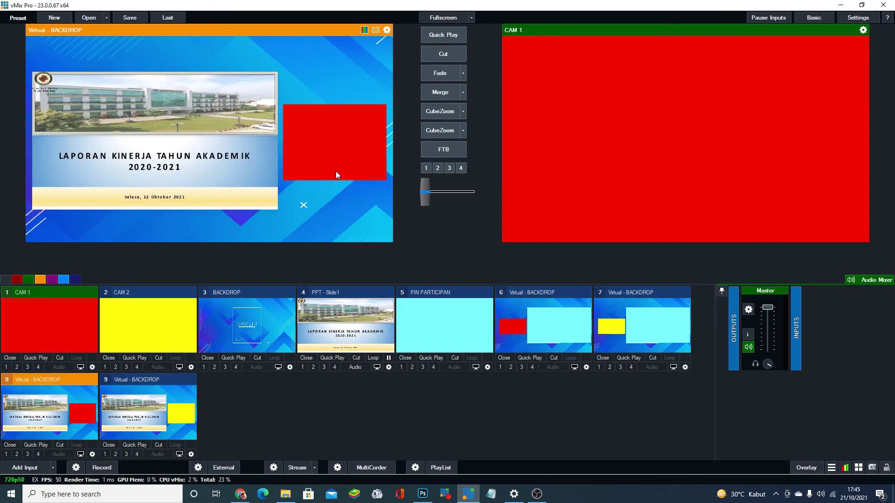
pyautogui.click(442, 95)
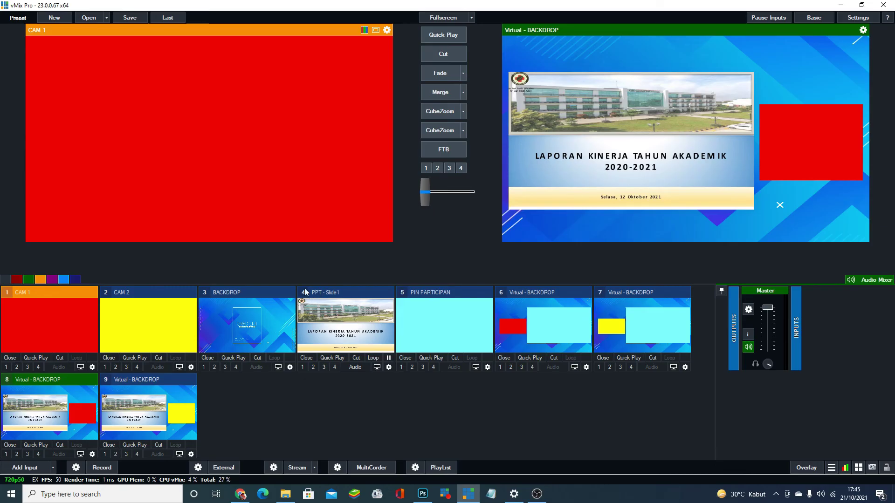
# Step: Preview PPT, advance it to slide 5, and Merge from virtual input 8 to the full-screen PPT and back
pyautogui.click(358, 318)
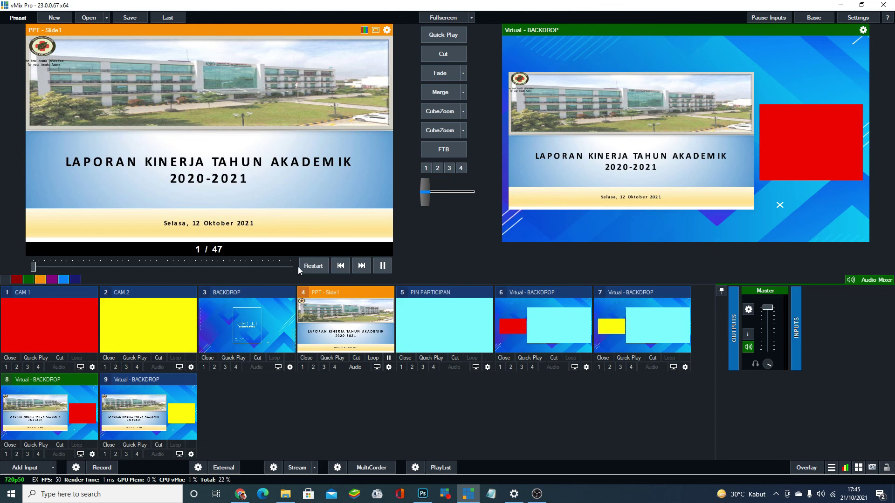
pyautogui.click(366, 266)
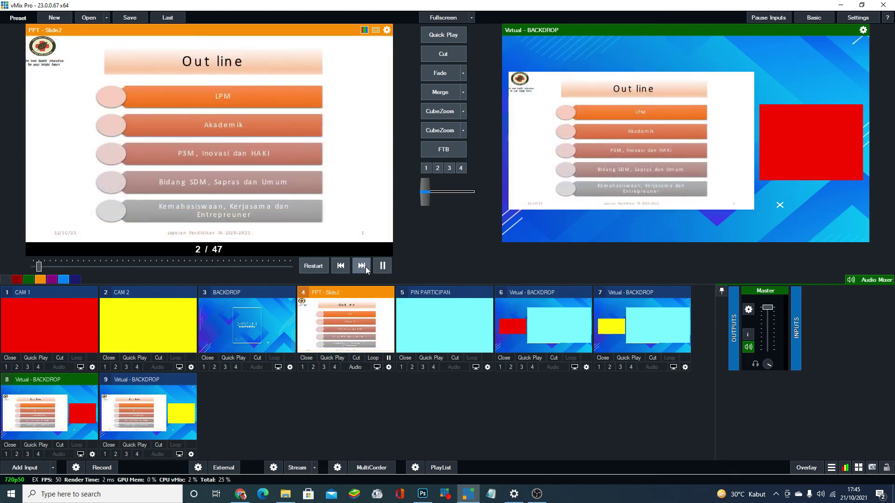
pyautogui.click(366, 266)
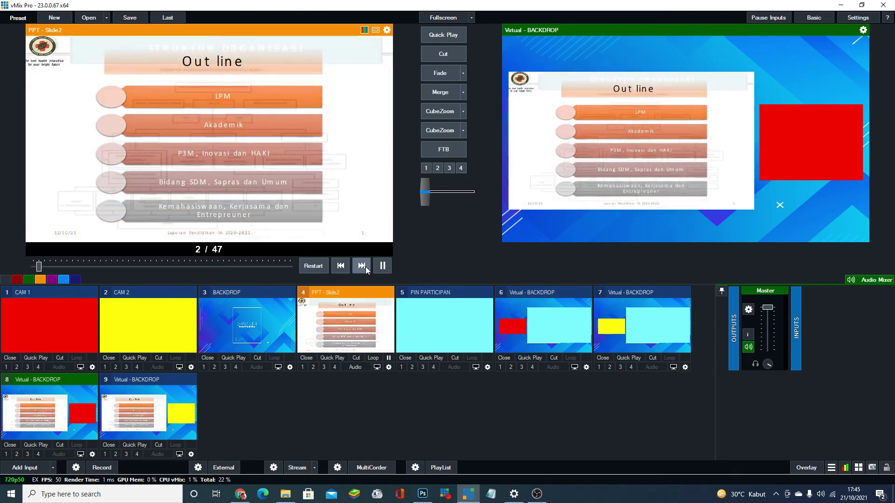
pyautogui.click(365, 267)
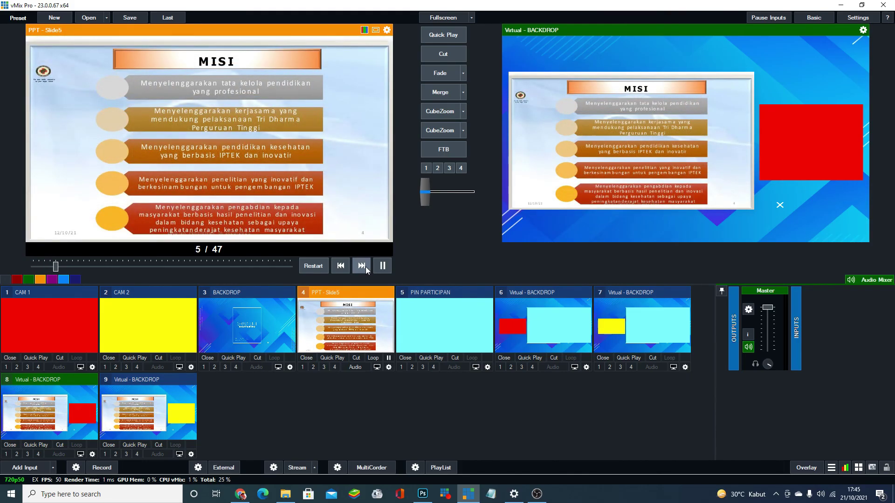
pyautogui.click(444, 94)
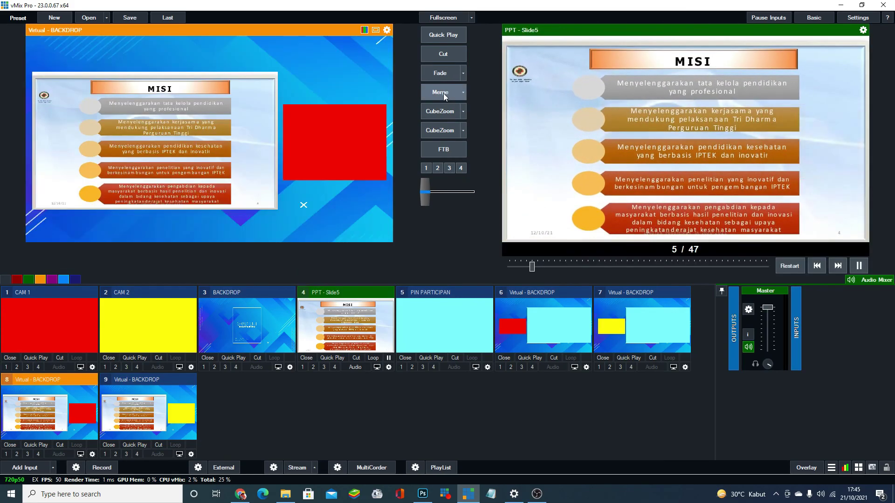
pyautogui.click(443, 93)
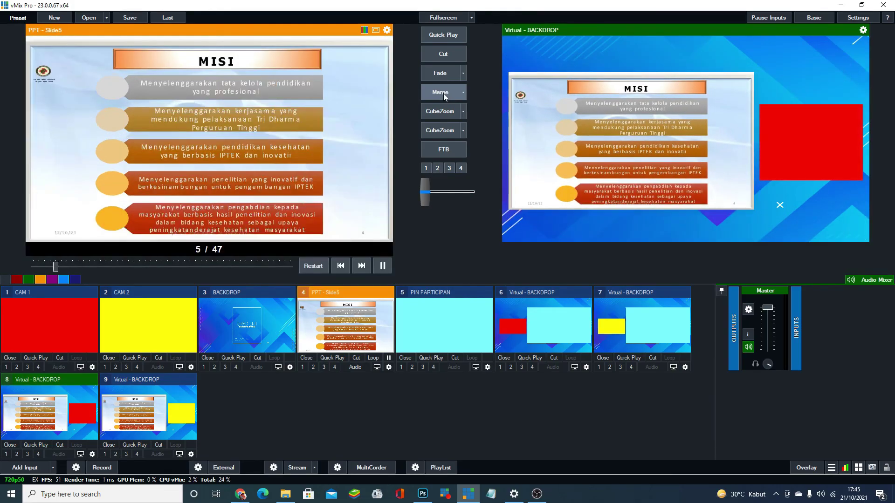
# Step: Merge from virtual input 8 to the full-screen PPT, advance it to slide 7, and Merge back to virtual input 8
pyautogui.click(444, 93)
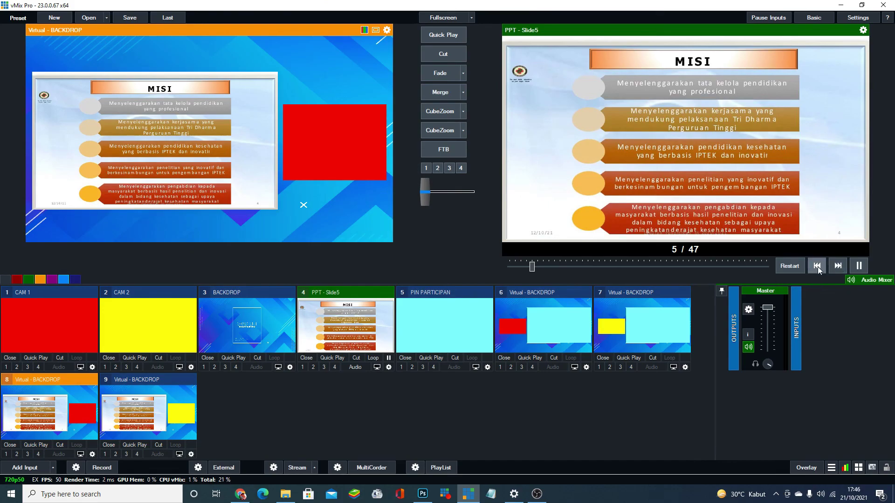
pyautogui.click(840, 265)
pyautogui.click(840, 265)
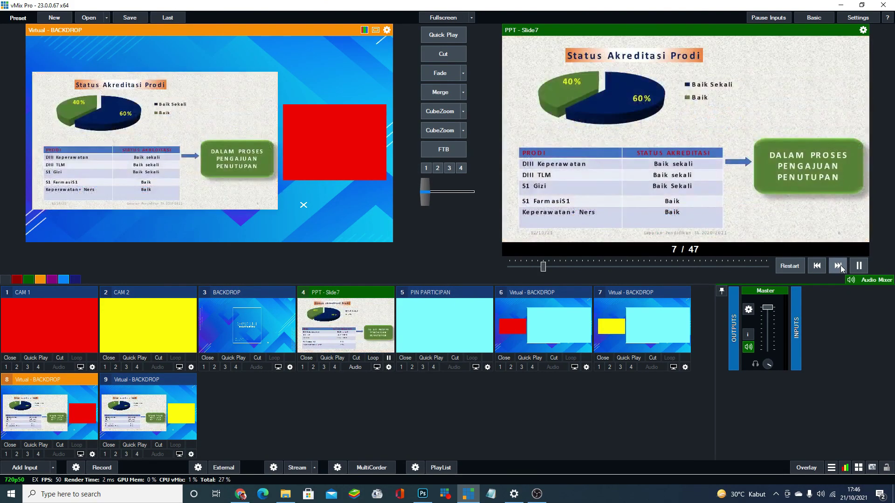
pyautogui.click(437, 93)
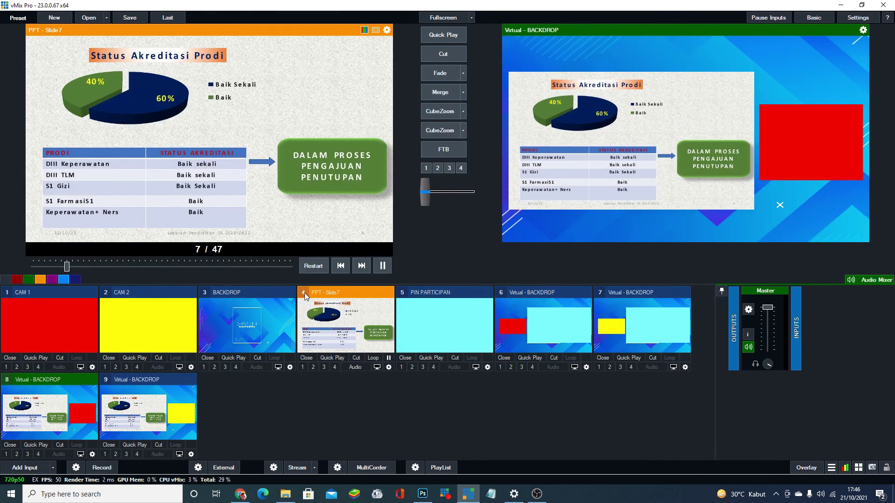
# Step: Preview CAM 1 and use Merge to transition the output from virtual input 8 to full-screen CAM 1
pyautogui.click(55, 324)
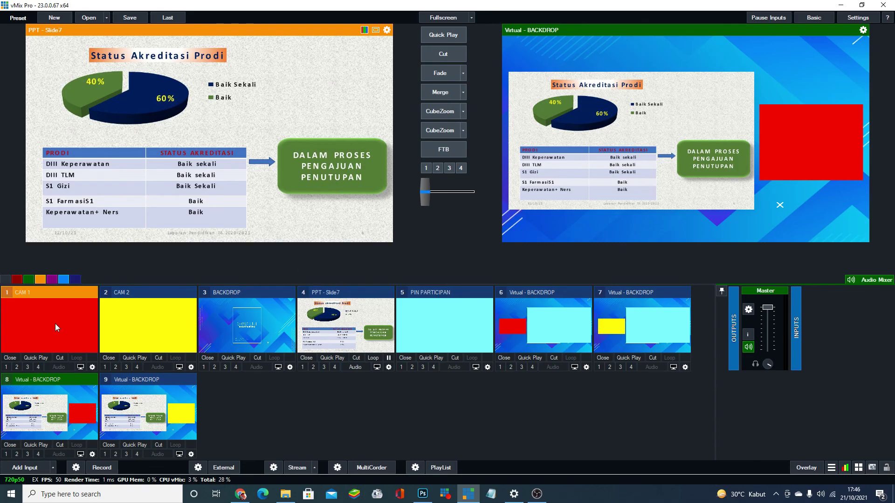
pyautogui.click(443, 95)
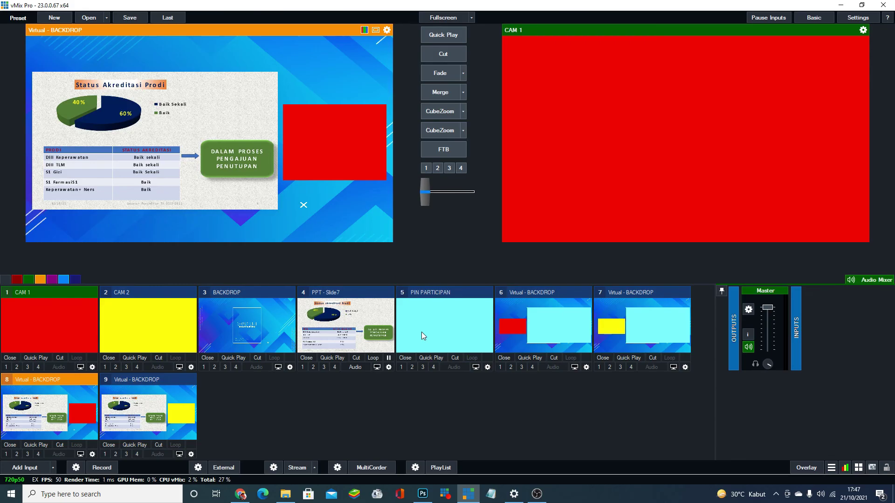
pyautogui.click(537, 494)
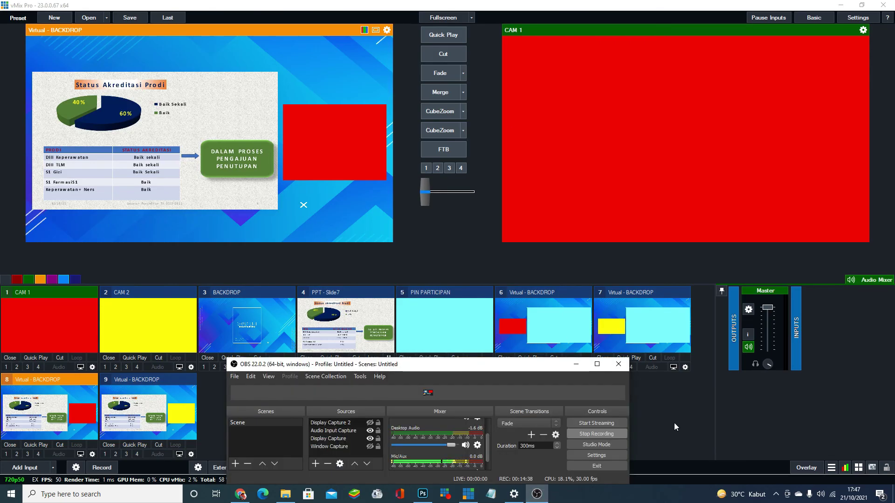